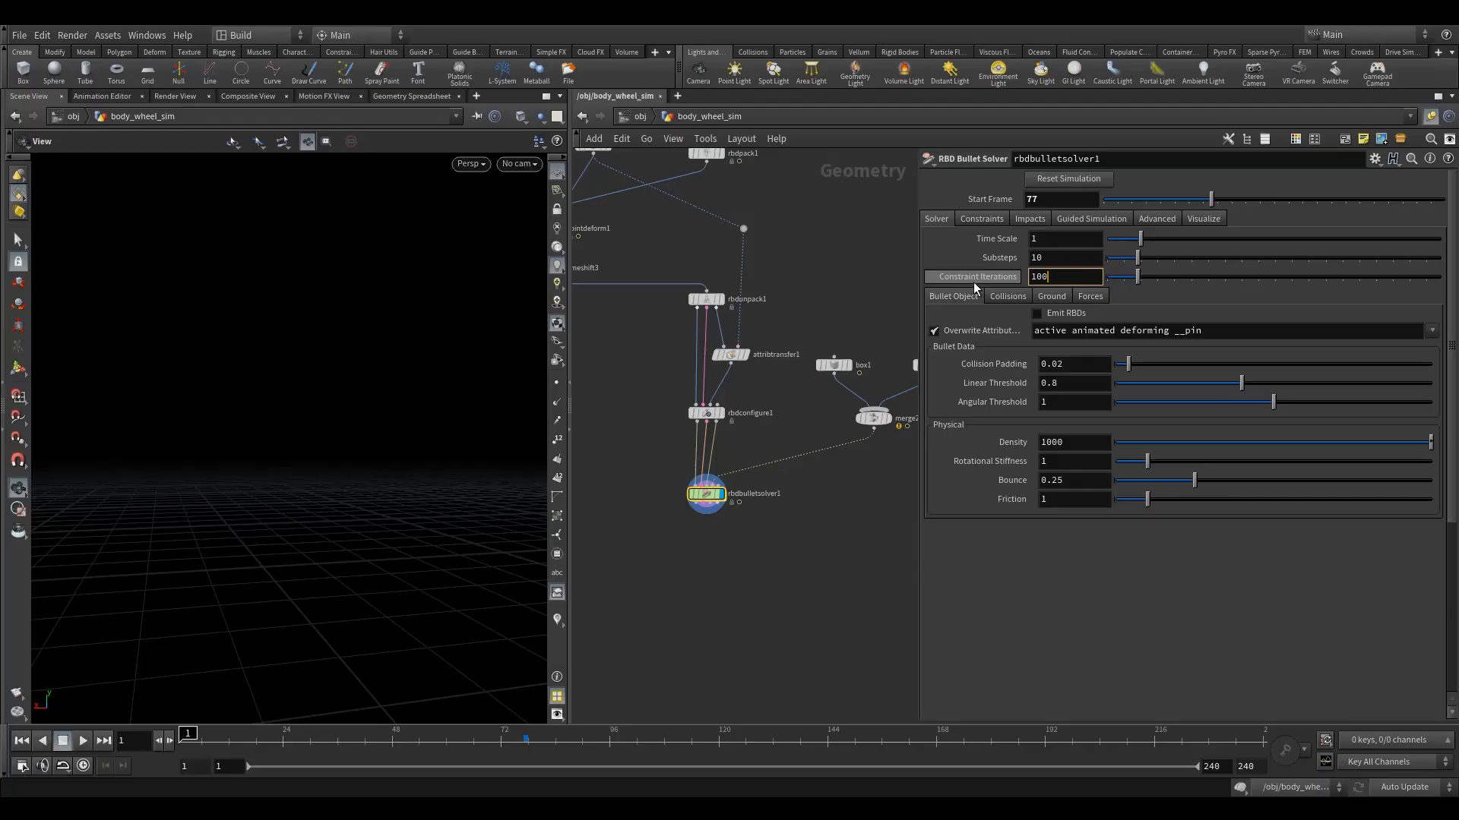
Set the bullet solver's Constraint Iterations to 100 and its collision Initial Object Type to Create Deforming Static Objects.
{"action": "left_click", "coordinate": [795, 413]}
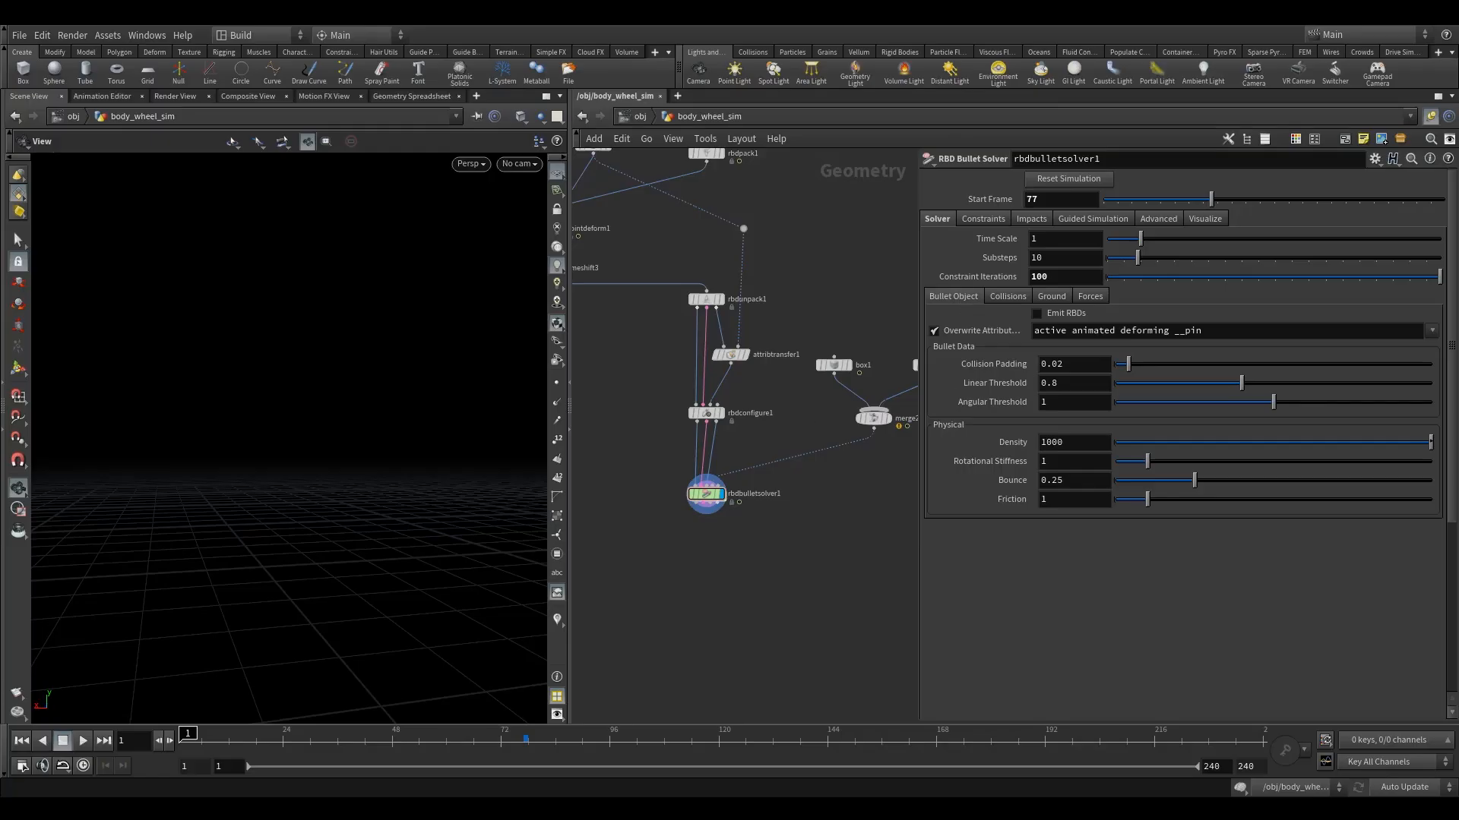
{"action": "scroll", "coordinate": [1117, 397], "scroll_direction": "down", "scroll_amount": 1}
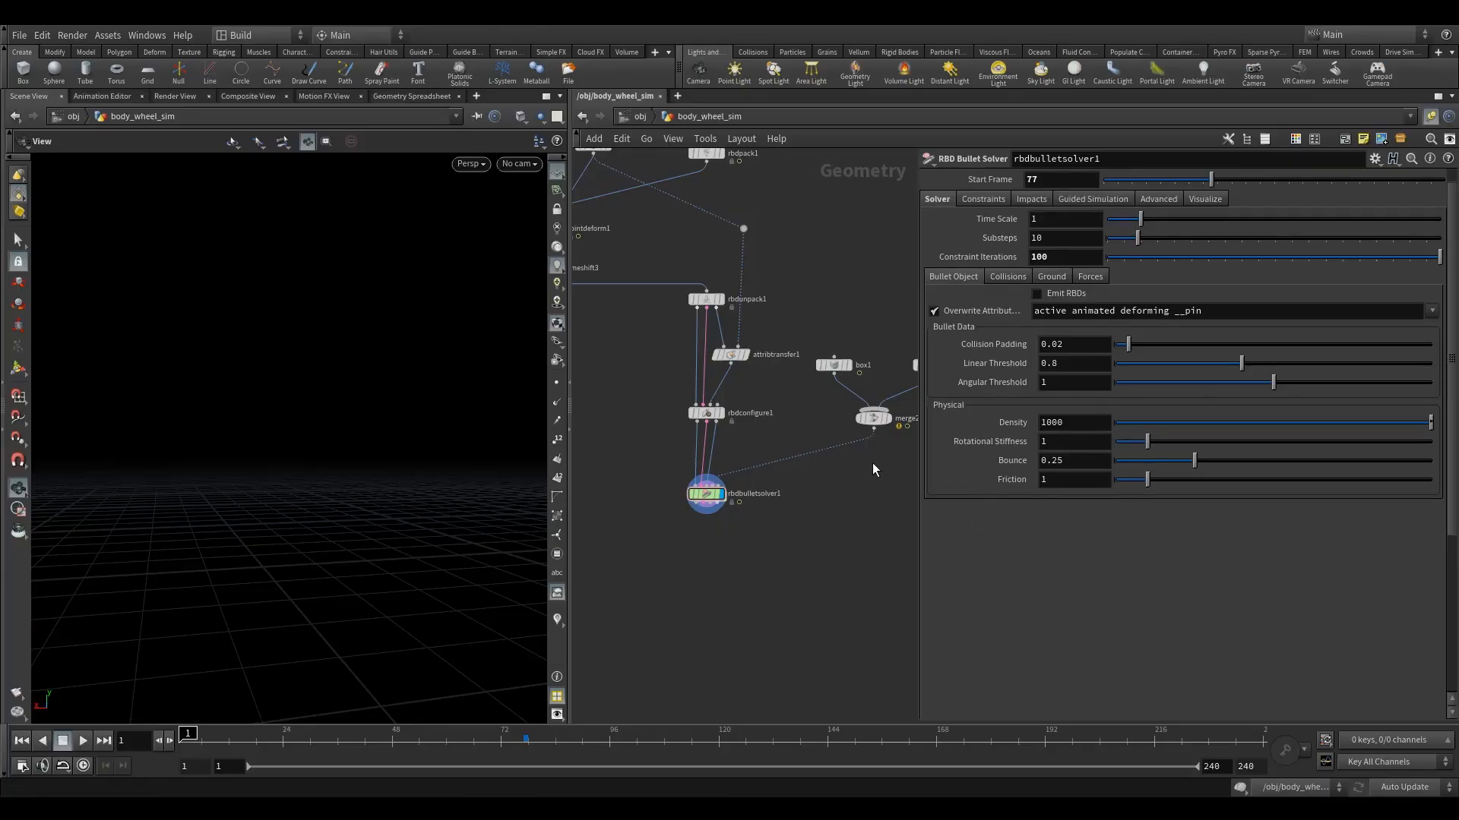
{"action": "left_click", "coordinate": [1008, 277]}
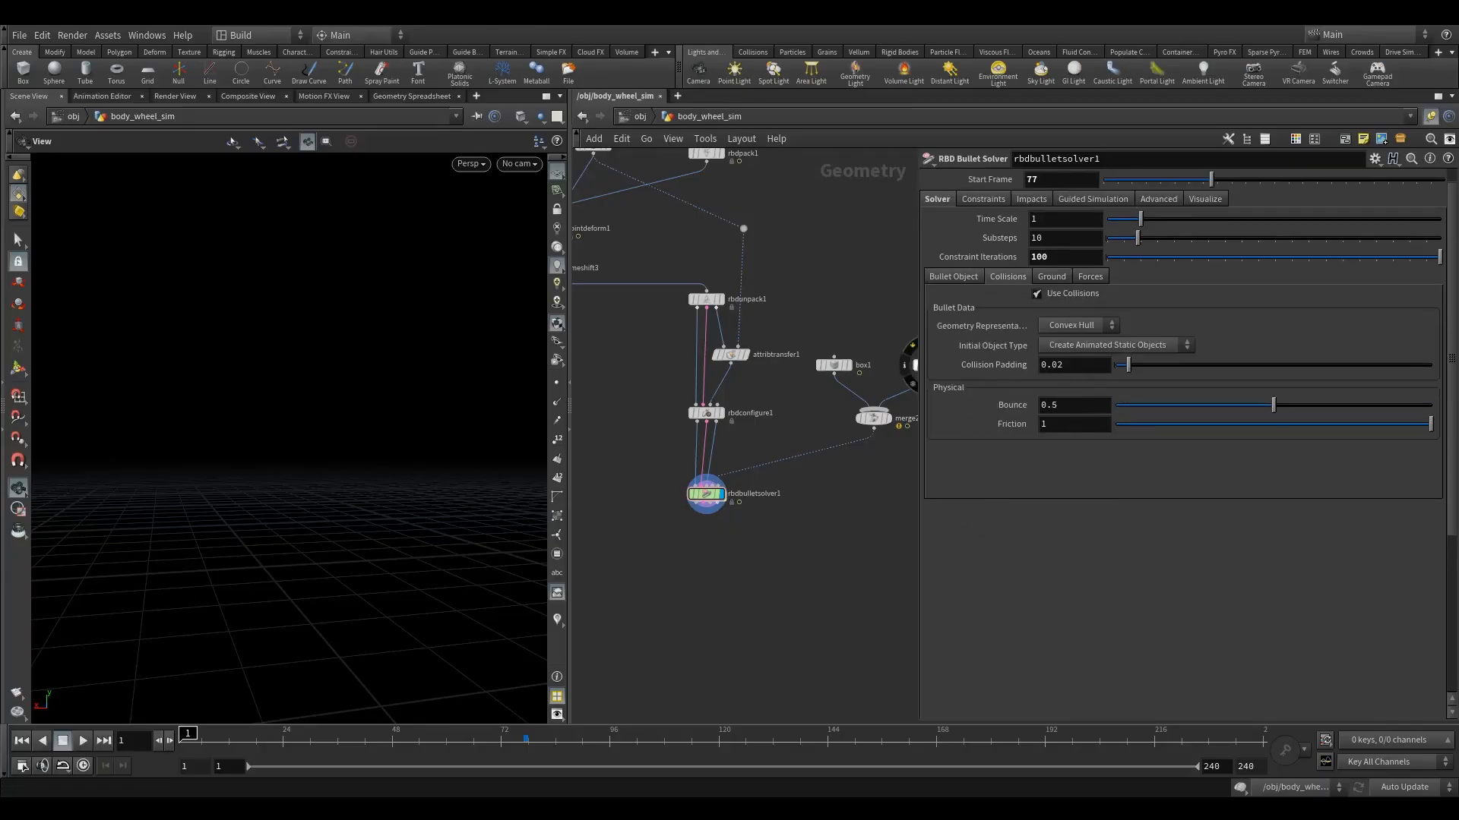
{"action": "left_click", "coordinate": [1085, 345]}
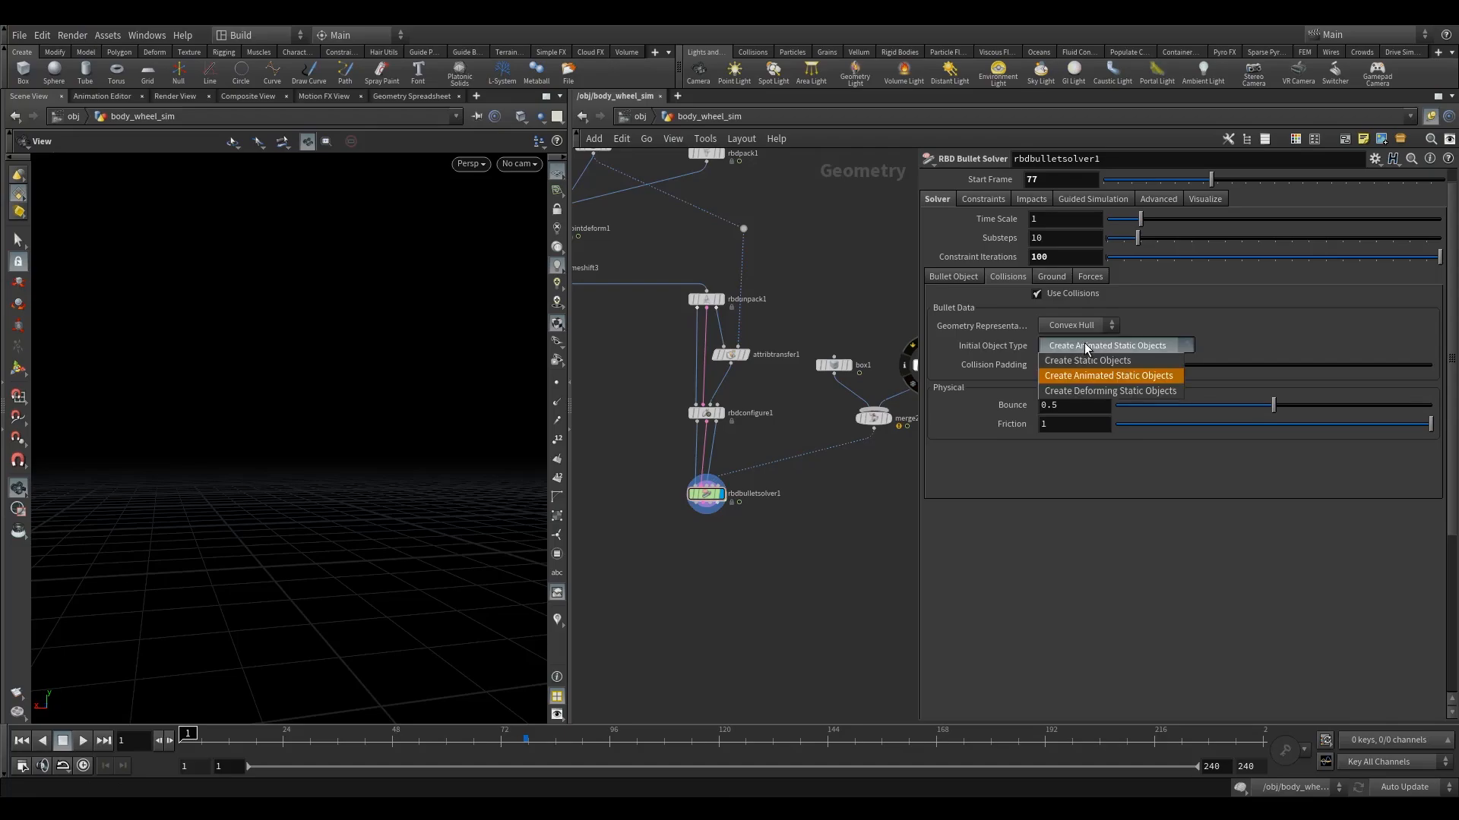
{"action": "left_click", "coordinate": [1091, 391]}
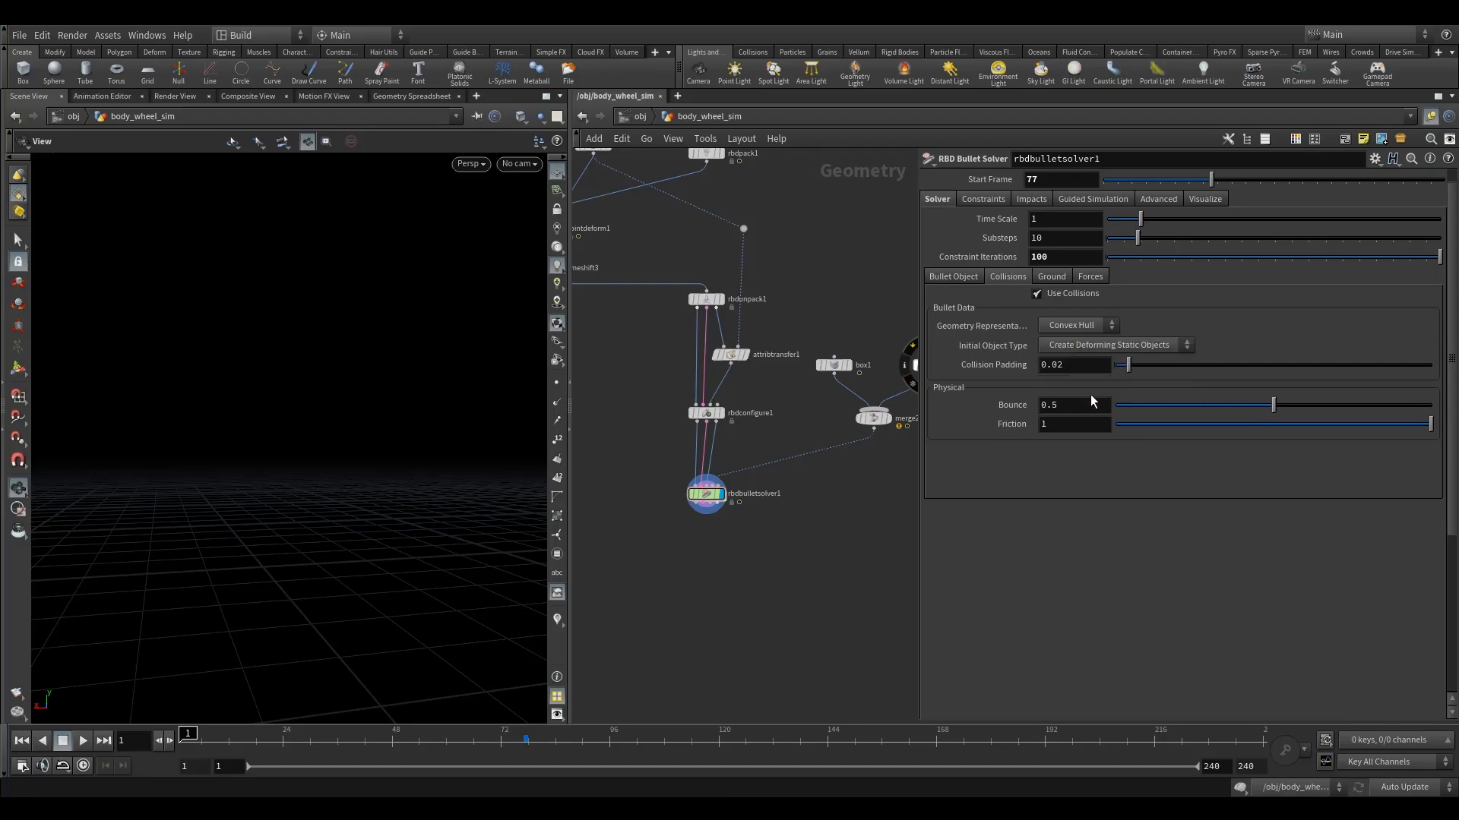
Add a Ground Plane in the ground settings of rbdbulletsolver1.
{"action": "left_click", "coordinate": [835, 365]}
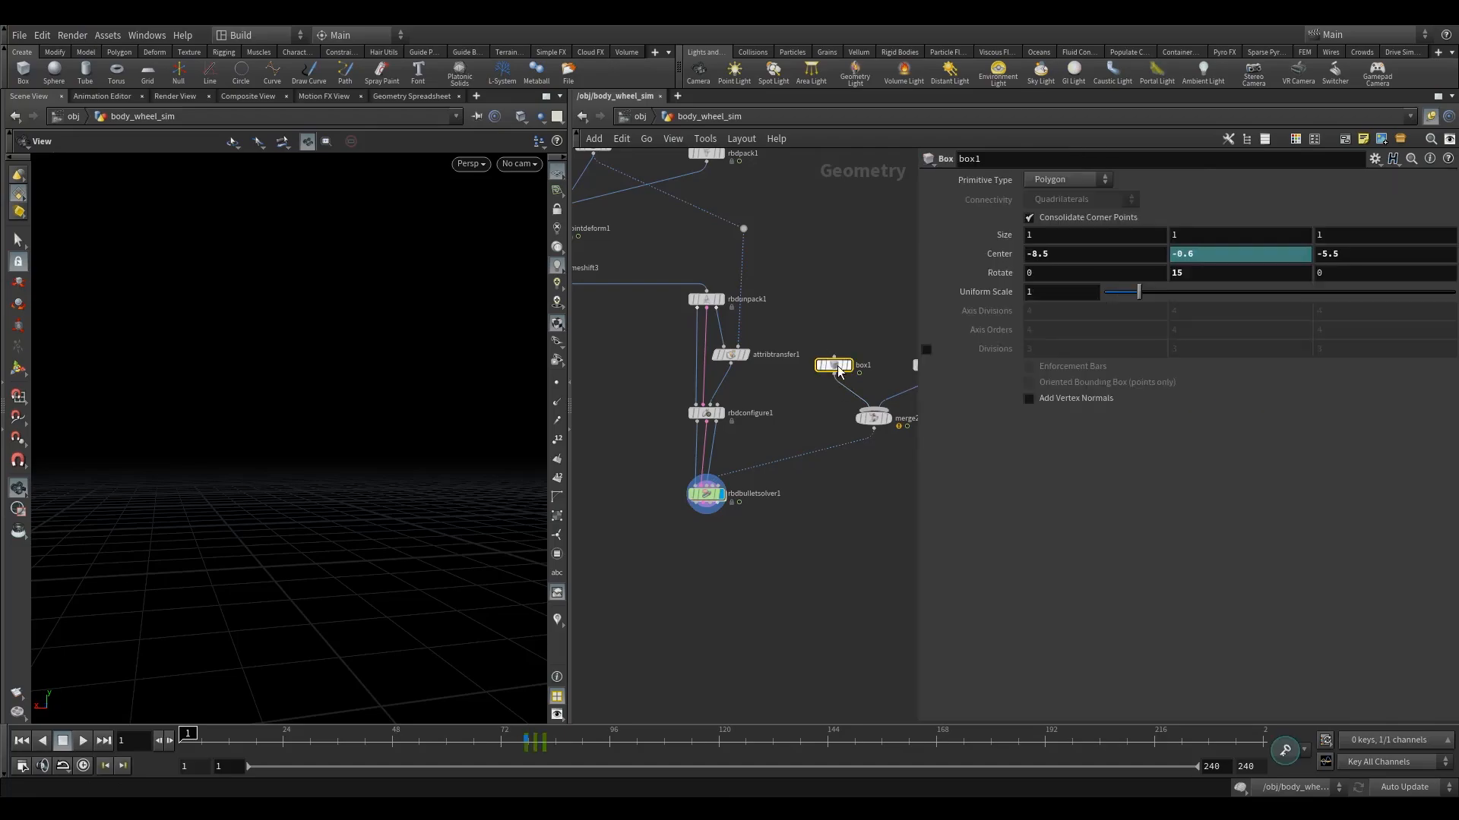
{"action": "left_click", "coordinate": [710, 494]}
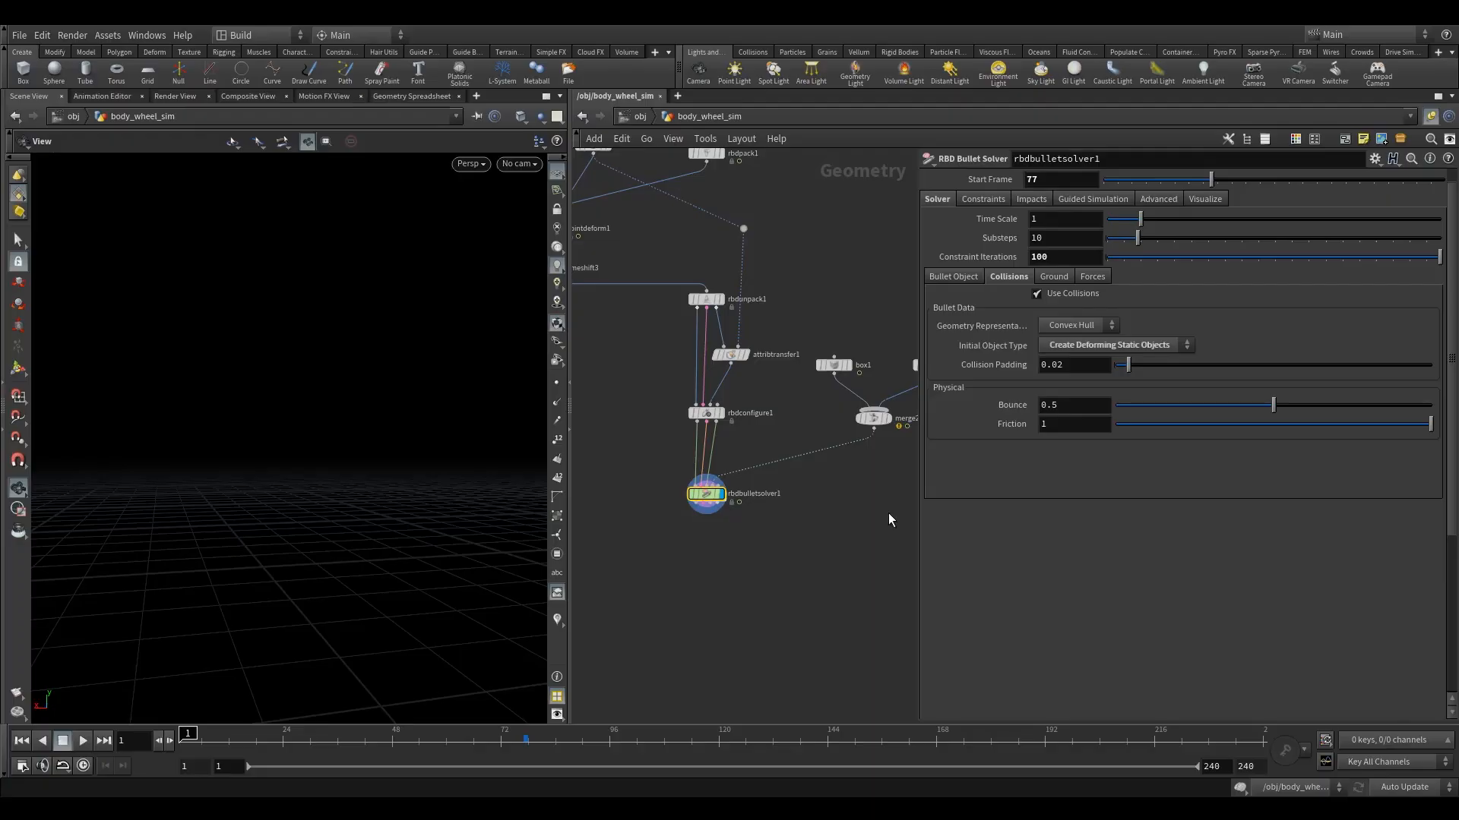
{"action": "left_click", "coordinate": [1053, 277]}
{"action": "left_click", "coordinate": [1077, 293]}
{"action": "left_click", "coordinate": [1067, 316]}
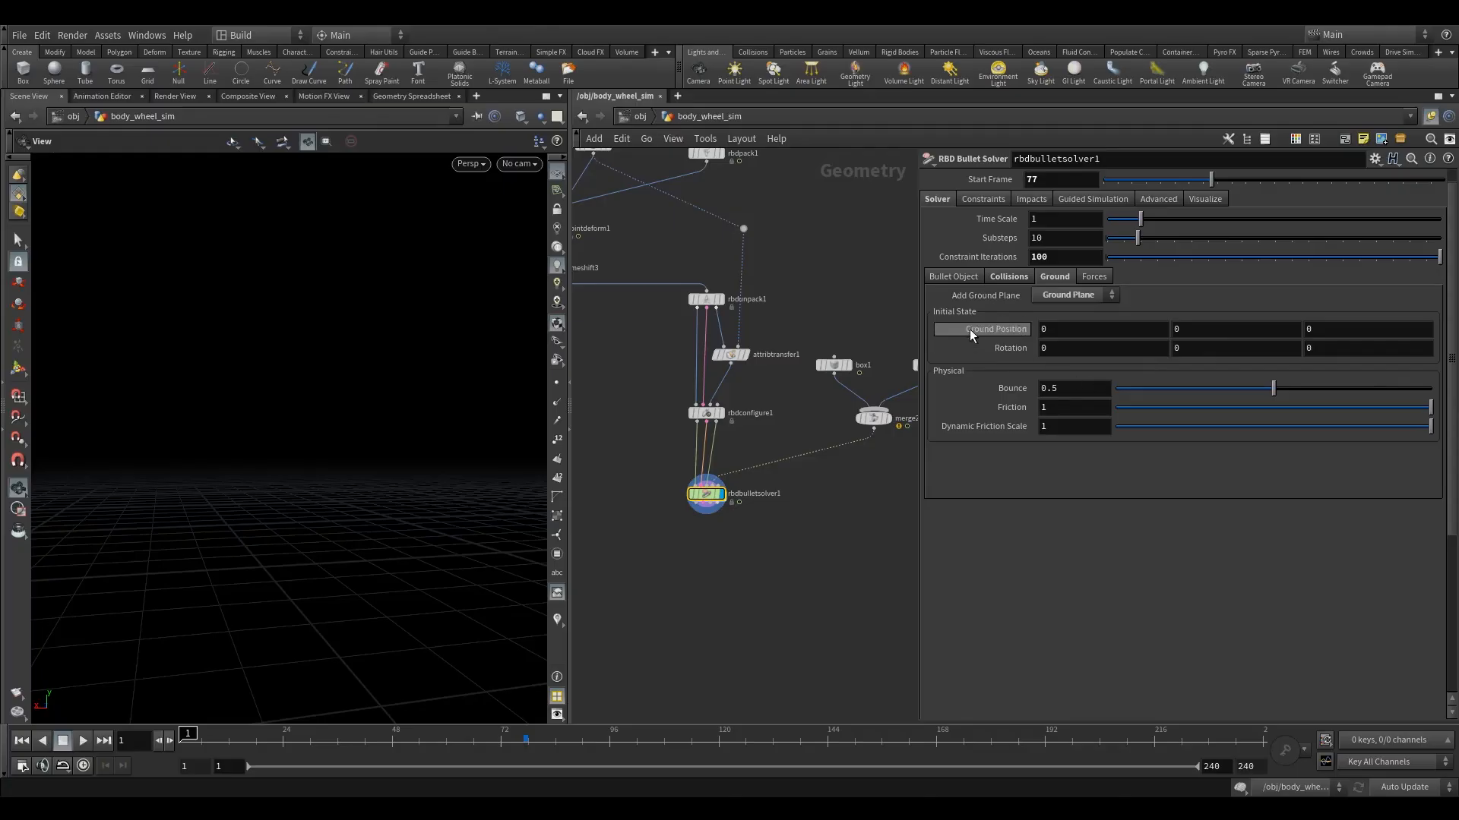
Show the solver's constraint type settings and collapse the expanded Hard and ConeTwist sections.
{"action": "left_click", "coordinate": [980, 221]}
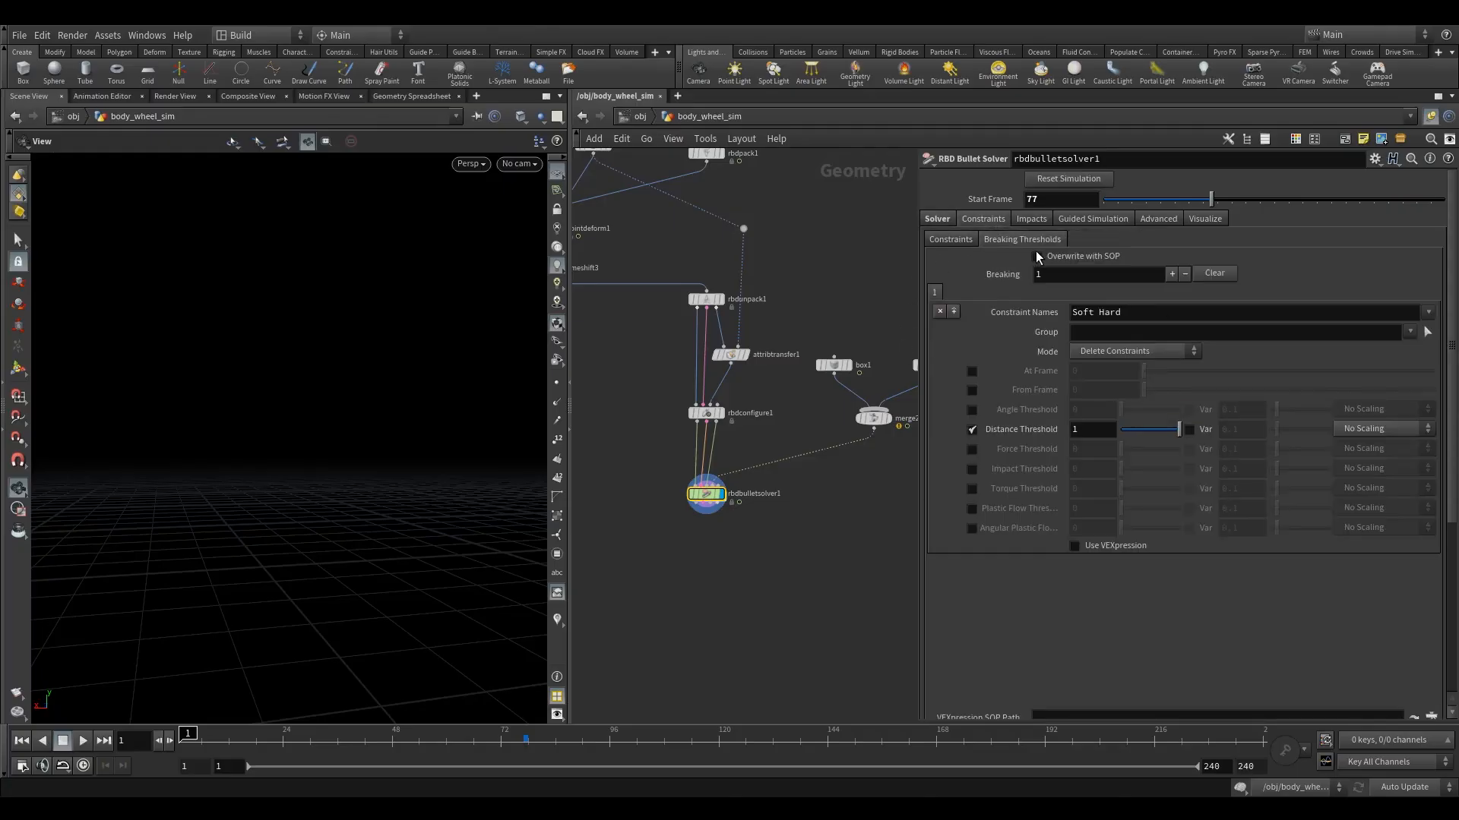
{"action": "left_click", "coordinate": [962, 242]}
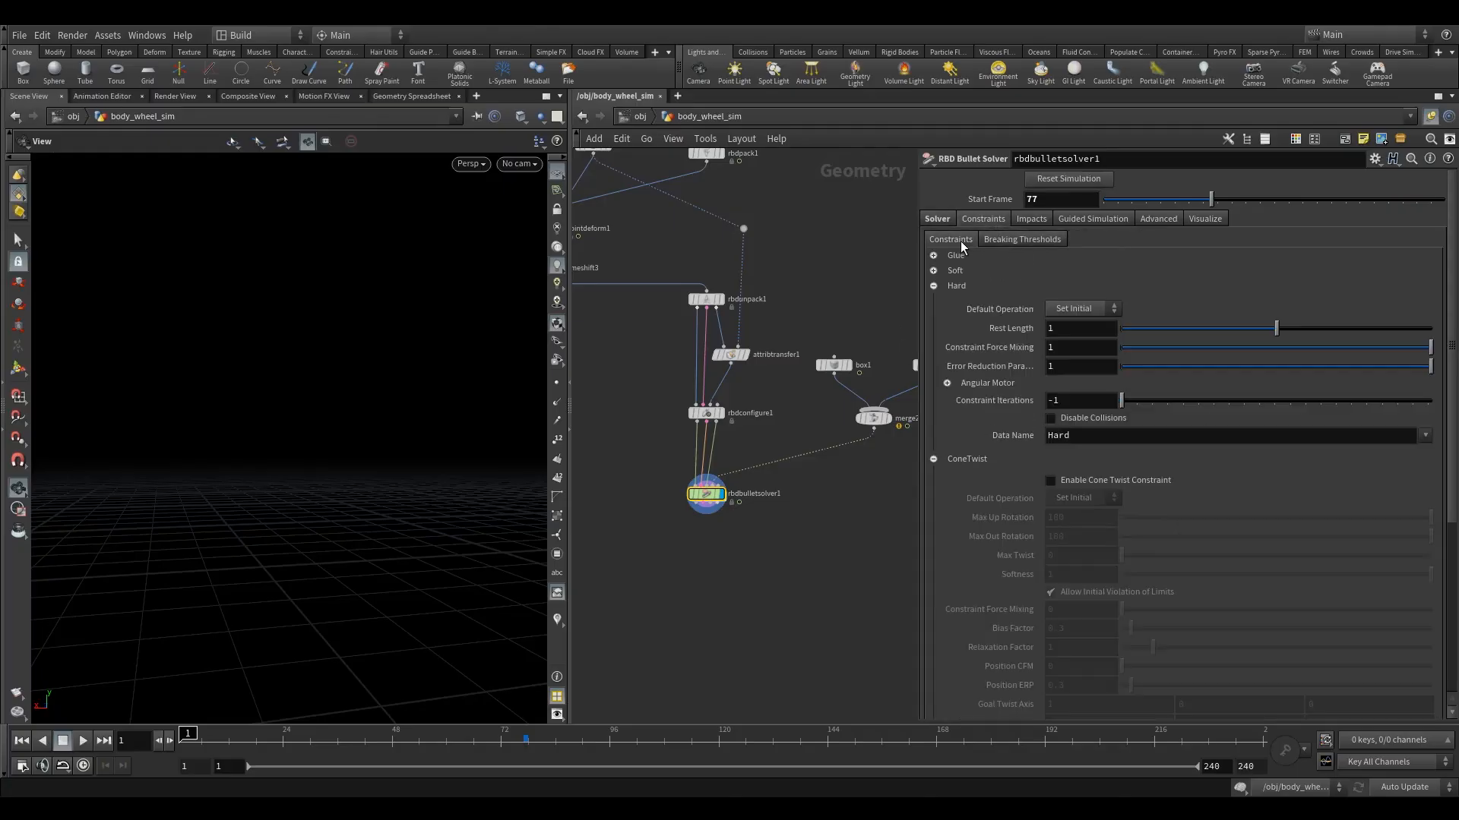
{"action": "left_click", "coordinate": [933, 285]}
{"action": "left_click", "coordinate": [934, 301]}
{"action": "left_click", "coordinate": [933, 286]}
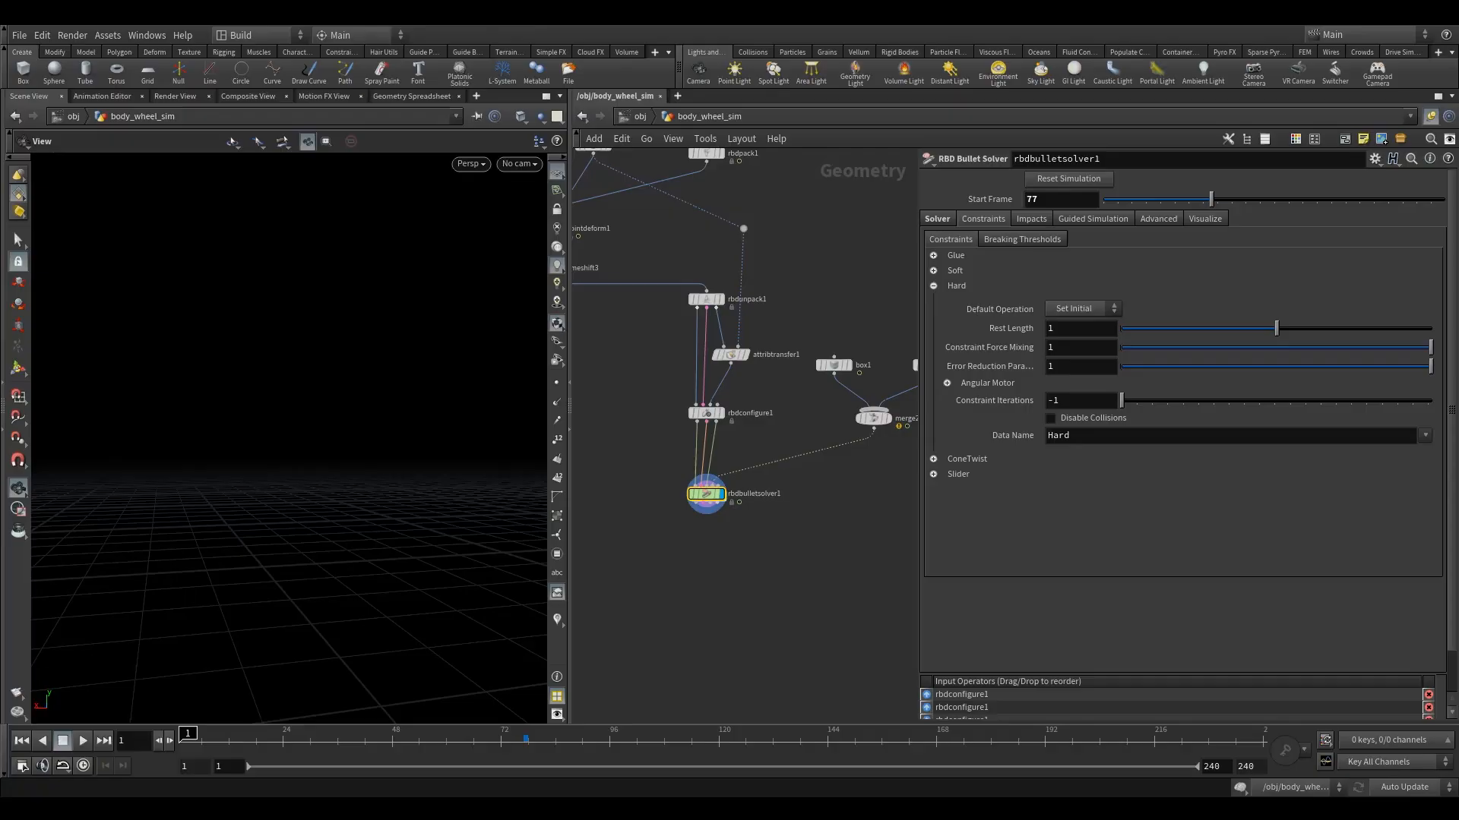
{"action": "left_click", "coordinate": [934, 286]}
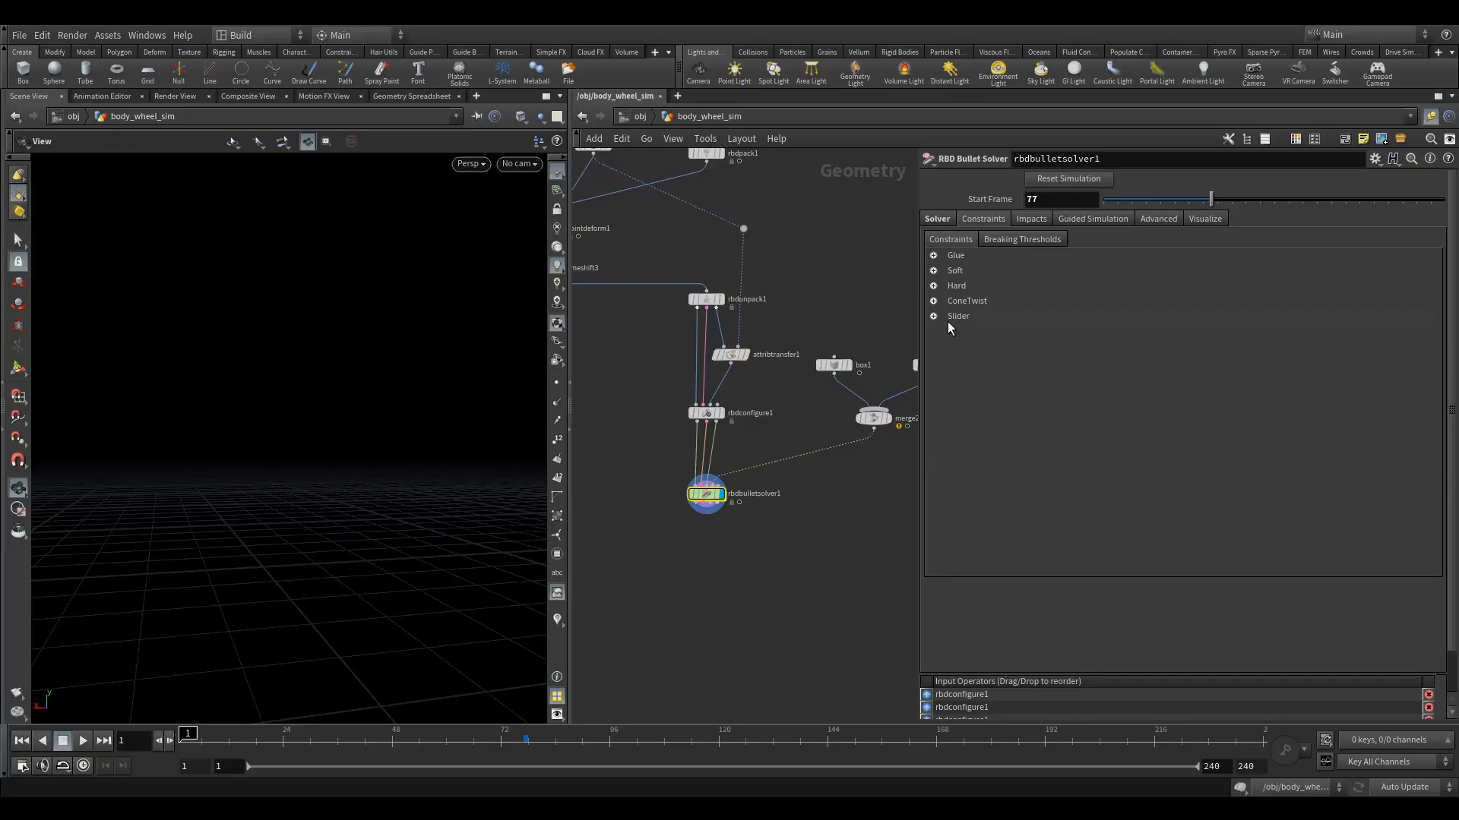
Enable the Cone Twist constraint on the solver and set its Max Up Rotation to 0.
{"action": "left_click", "coordinate": [934, 302]}
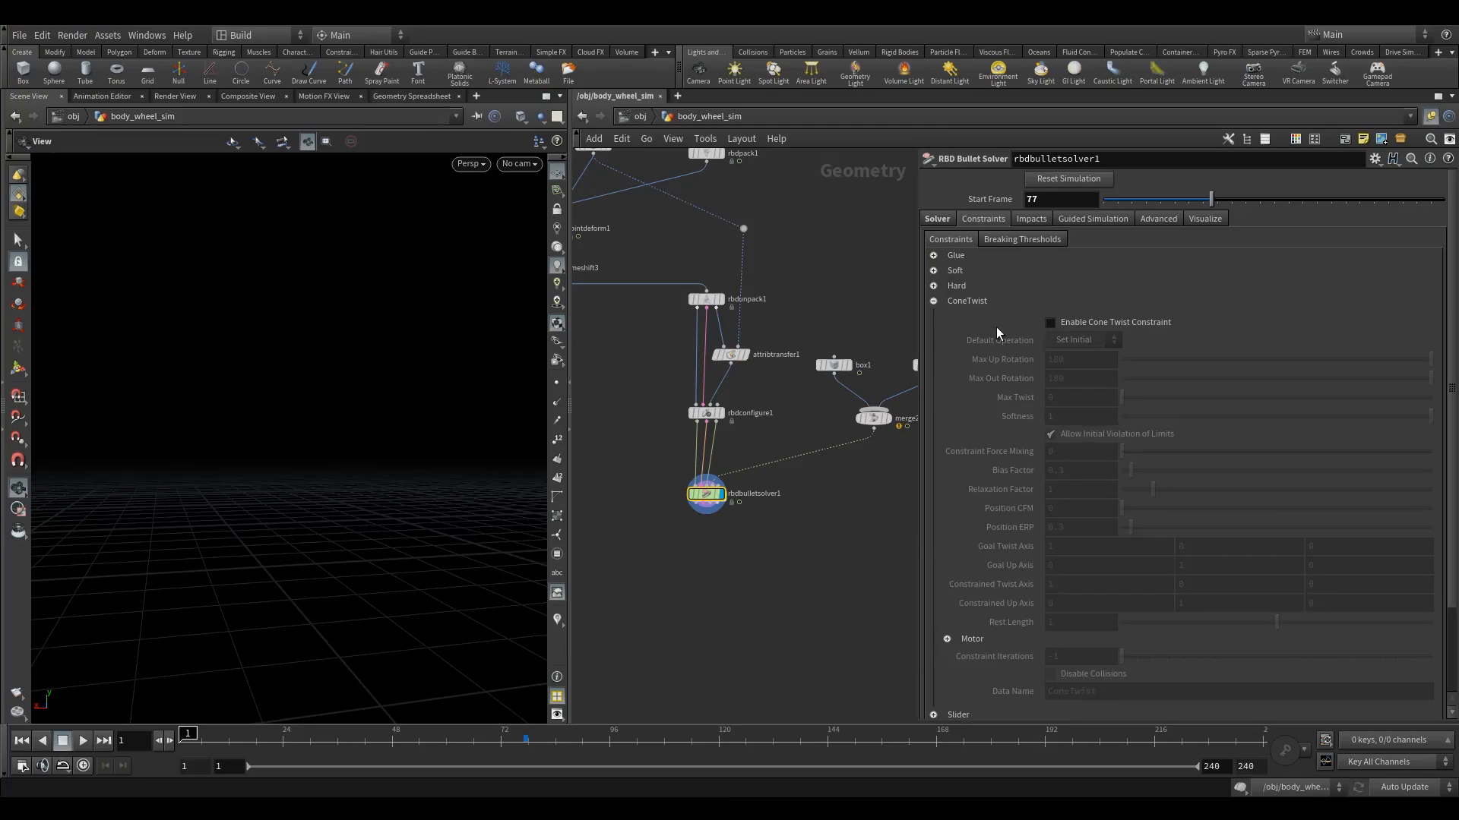
{"action": "left_click", "coordinate": [1061, 325]}
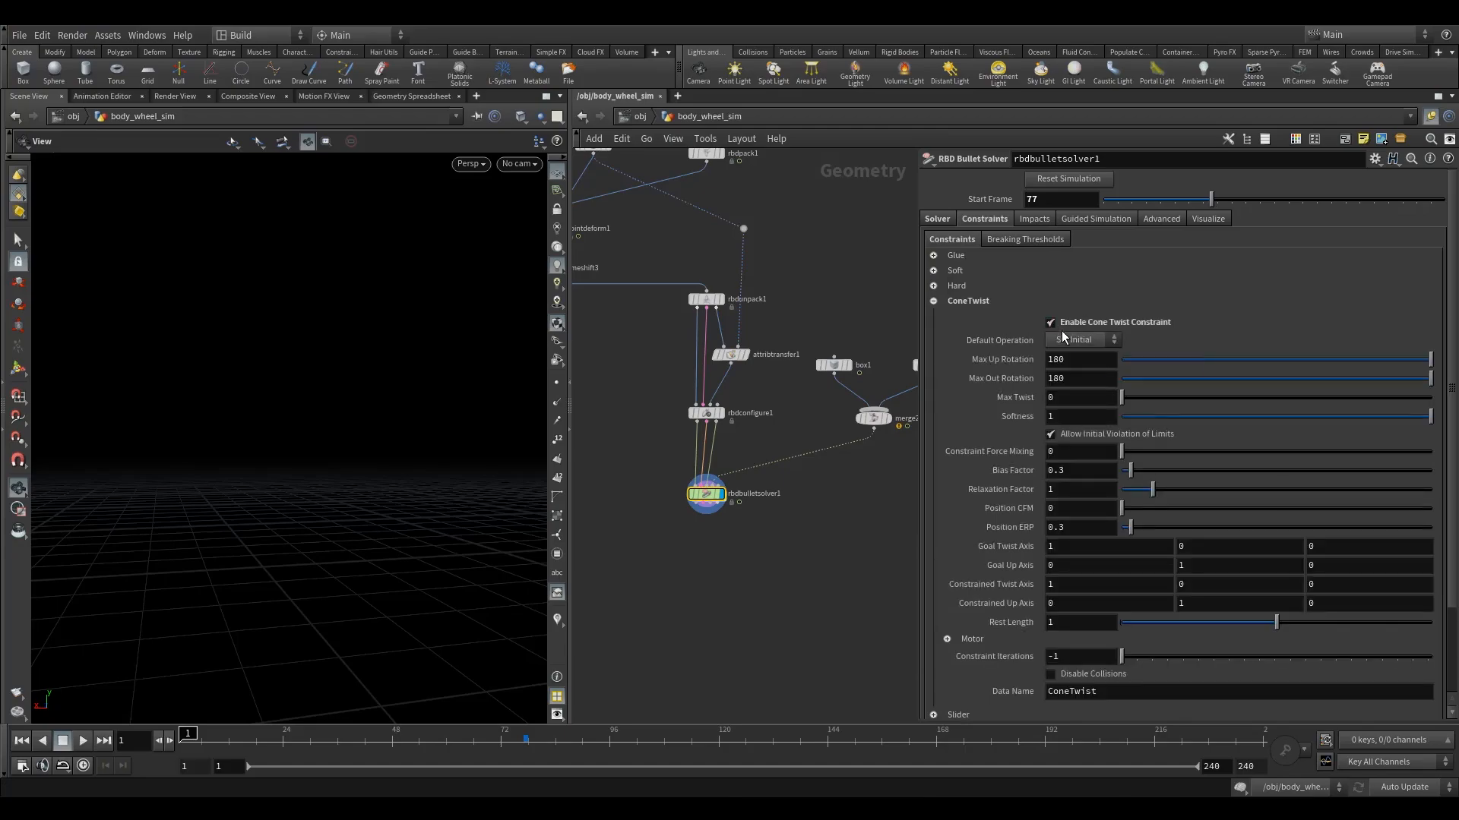
{"action": "double_click", "coordinate": [1093, 365]}
{"action": "type", "text": "0"}
{"action": "key", "text": "Return"}
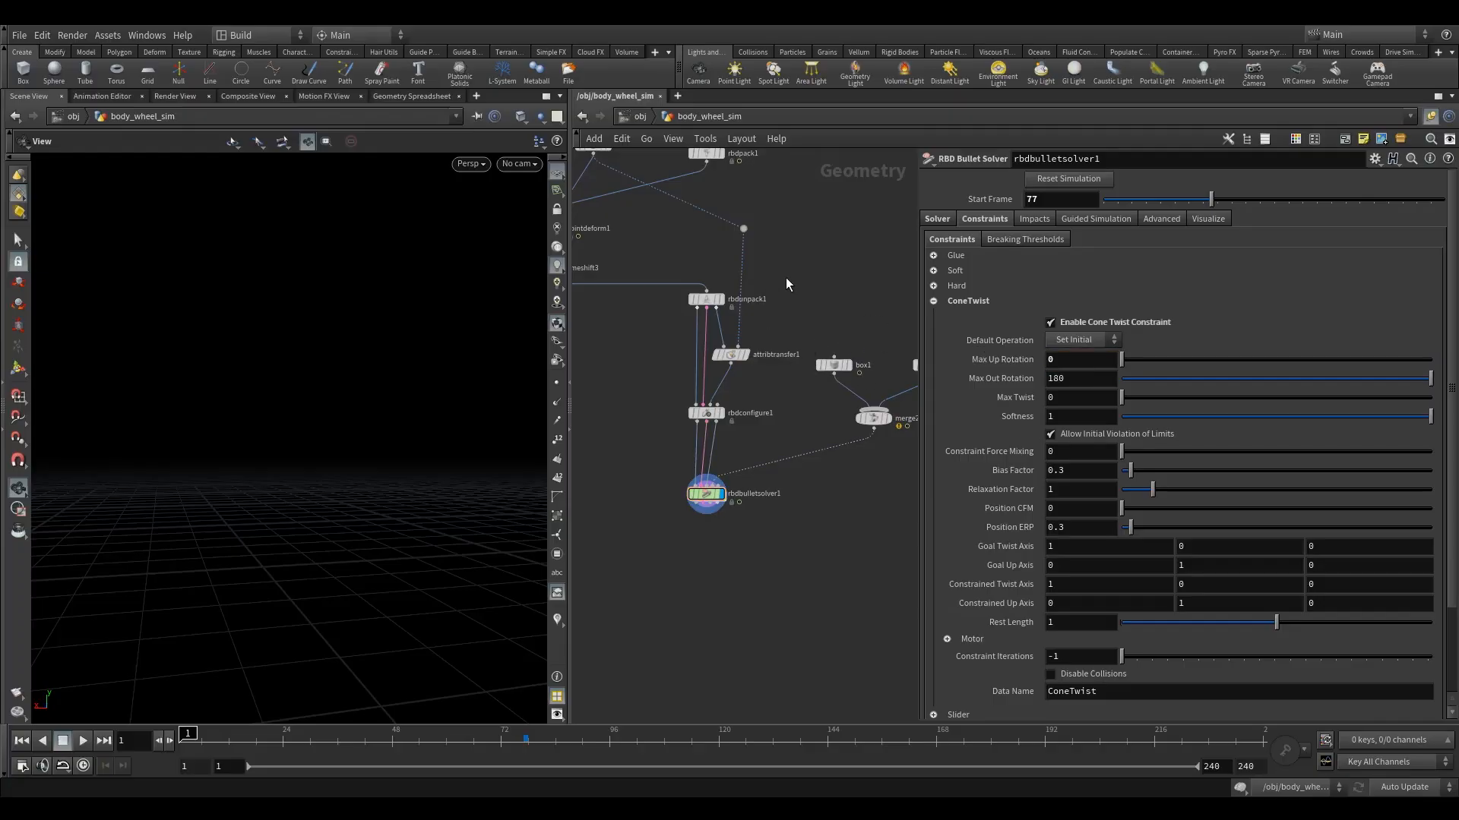
Examine the max rotation and twist attributes in the VEX code of the cone_twist_props wrangle.
{"action": "middle_click_drag", "start_coordinate": [787, 231], "coordinate": [741, 410]}
{"action": "scroll", "coordinate": [760, 392], "scroll_direction": "down", "scroll_amount": 2}
{"action": "middle_click_drag", "start_coordinate": [770, 259], "coordinate": [754, 311]}
{"action": "scroll", "coordinate": [754, 312], "scroll_direction": "up", "scroll_amount": 2}
{"action": "scroll", "coordinate": [754, 312], "scroll_direction": "up", "scroll_amount": 1}
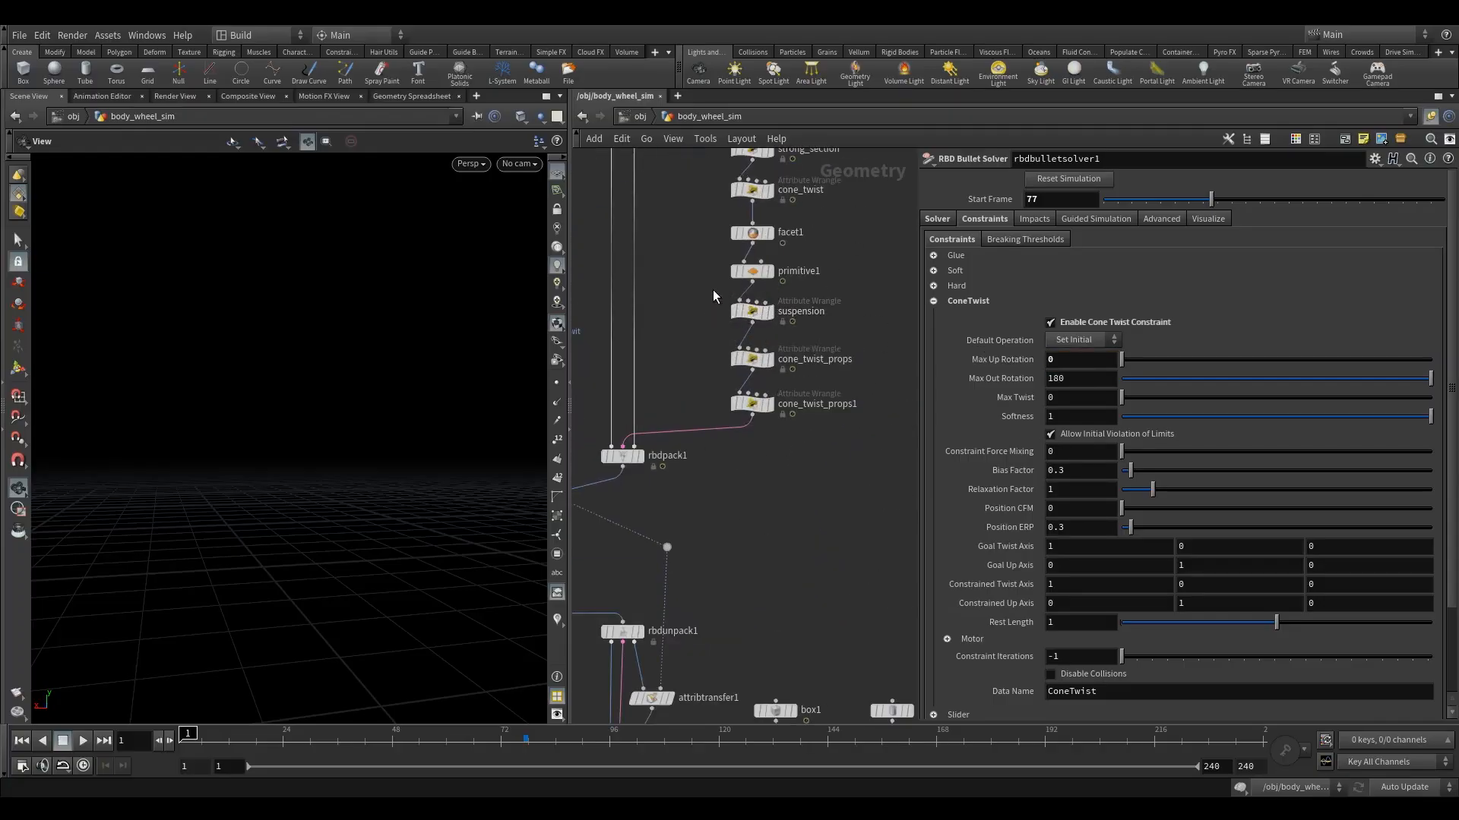
{"action": "left_click", "coordinate": [753, 357]}
{"action": "double_click", "coordinate": [1044, 272]}
{"action": "left_click", "coordinate": [936, 304]}
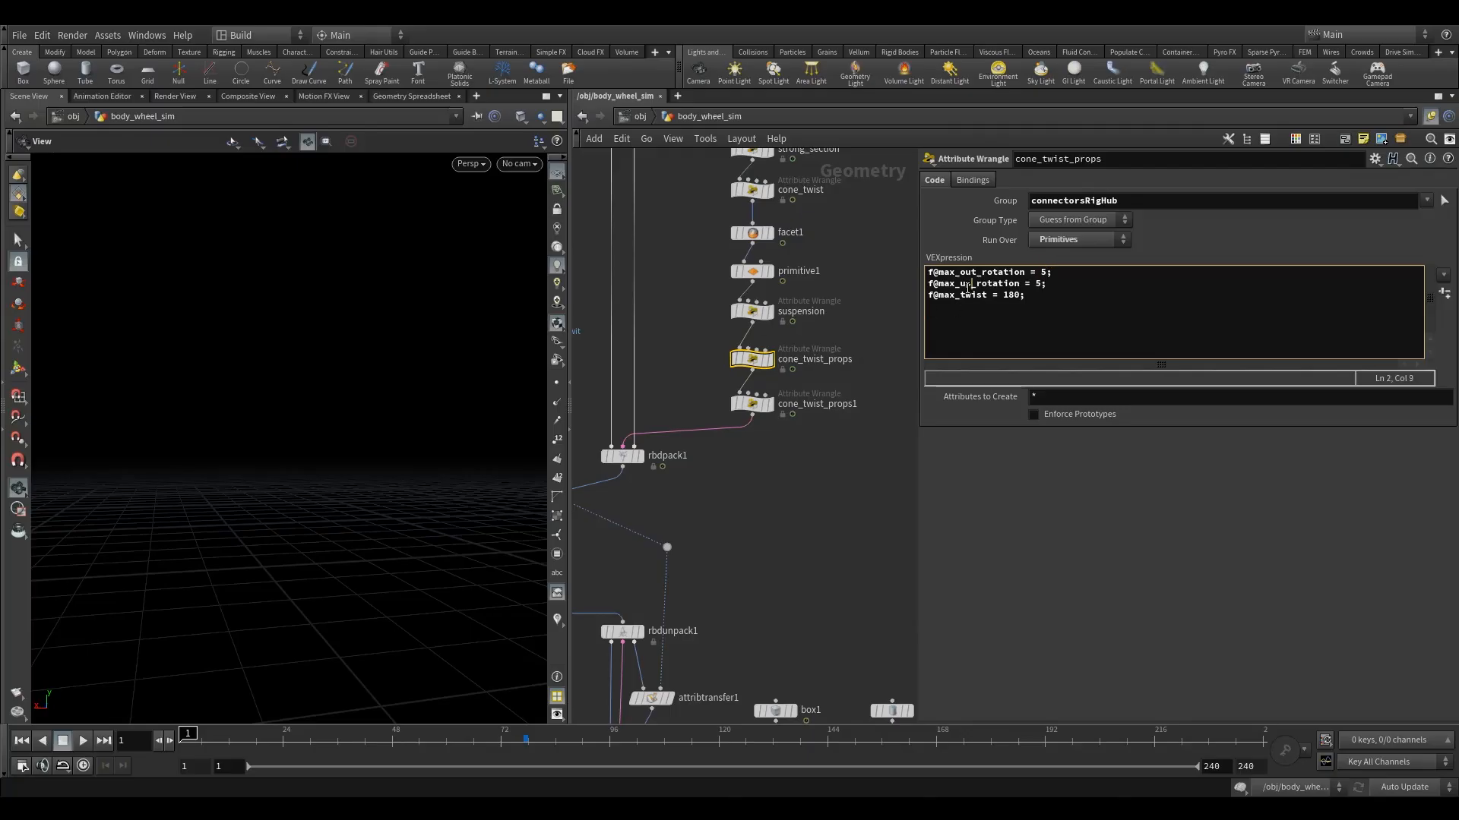
{"action": "double_click", "coordinate": [1038, 284]}
{"action": "left_click", "coordinate": [1040, 288]}
{"action": "left_click", "coordinate": [821, 536]}
{"action": "middle_click_drag", "start_coordinate": [822, 536], "coordinate": [809, 315]}
{"action": "scroll", "coordinate": [805, 323], "scroll_direction": "down", "scroll_amount": 3}
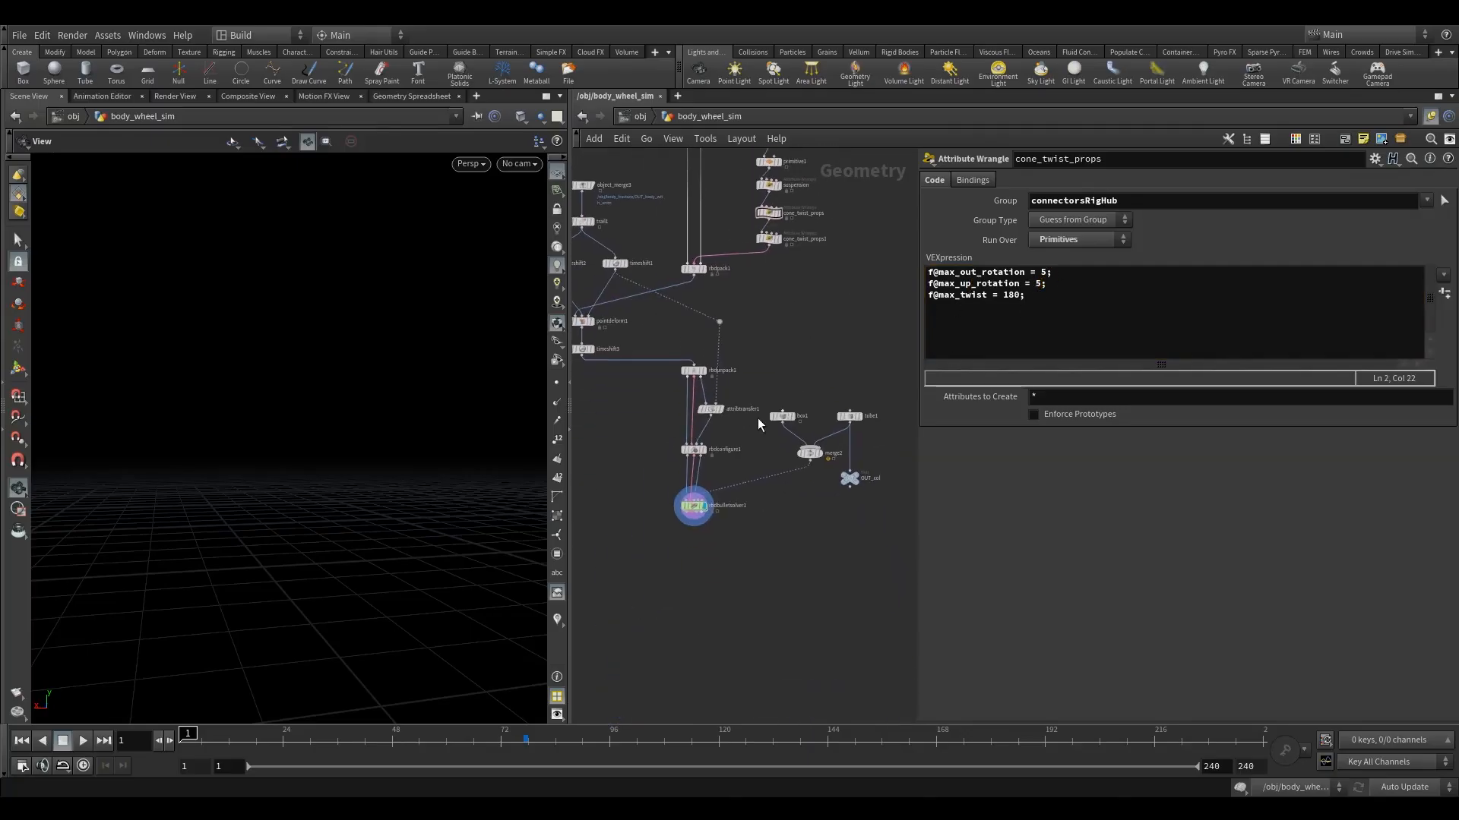
Set the cone twist constraint's Max Out Rotation to 1 and Max Twist to 1 on rbdbulletsolver1.
{"action": "scroll", "coordinate": [678, 503], "scroll_direction": "up", "scroll_amount": 3}
{"action": "left_click", "coordinate": [703, 504]}
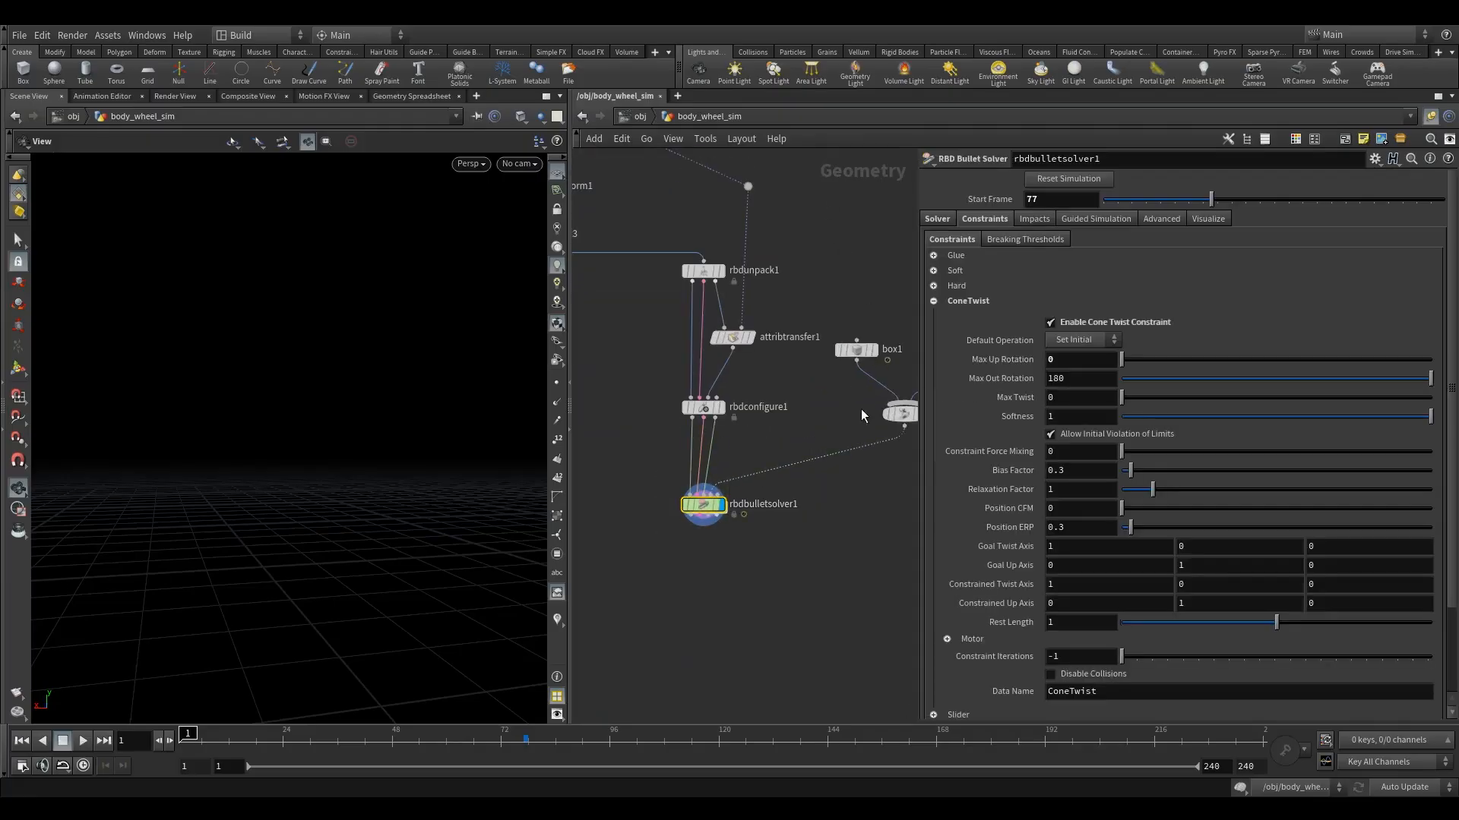
{"action": "left_click", "coordinate": [1070, 372]}
{"action": "type", "text": "1"}
{"action": "key", "text": "Return"}
{"action": "left_click", "coordinate": [1058, 379]}
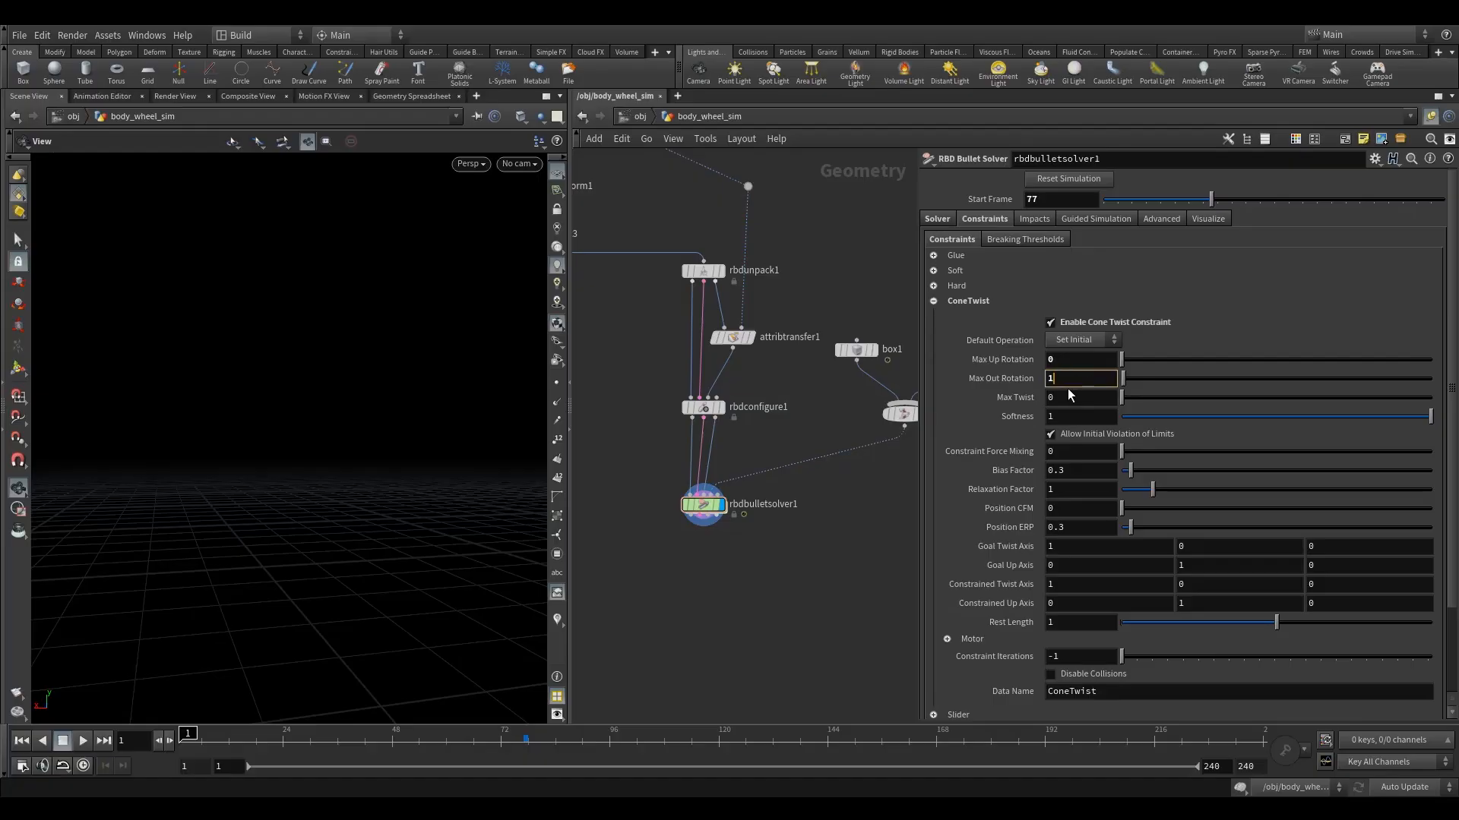
{"action": "double_click", "coordinate": [1070, 403]}
{"action": "type", "text": "1"}
{"action": "key", "text": "Return"}
{"action": "left_click", "coordinate": [1081, 396]}
{"action": "scroll", "coordinate": [1224, 459], "scroll_direction": "down", "scroll_amount": 5}
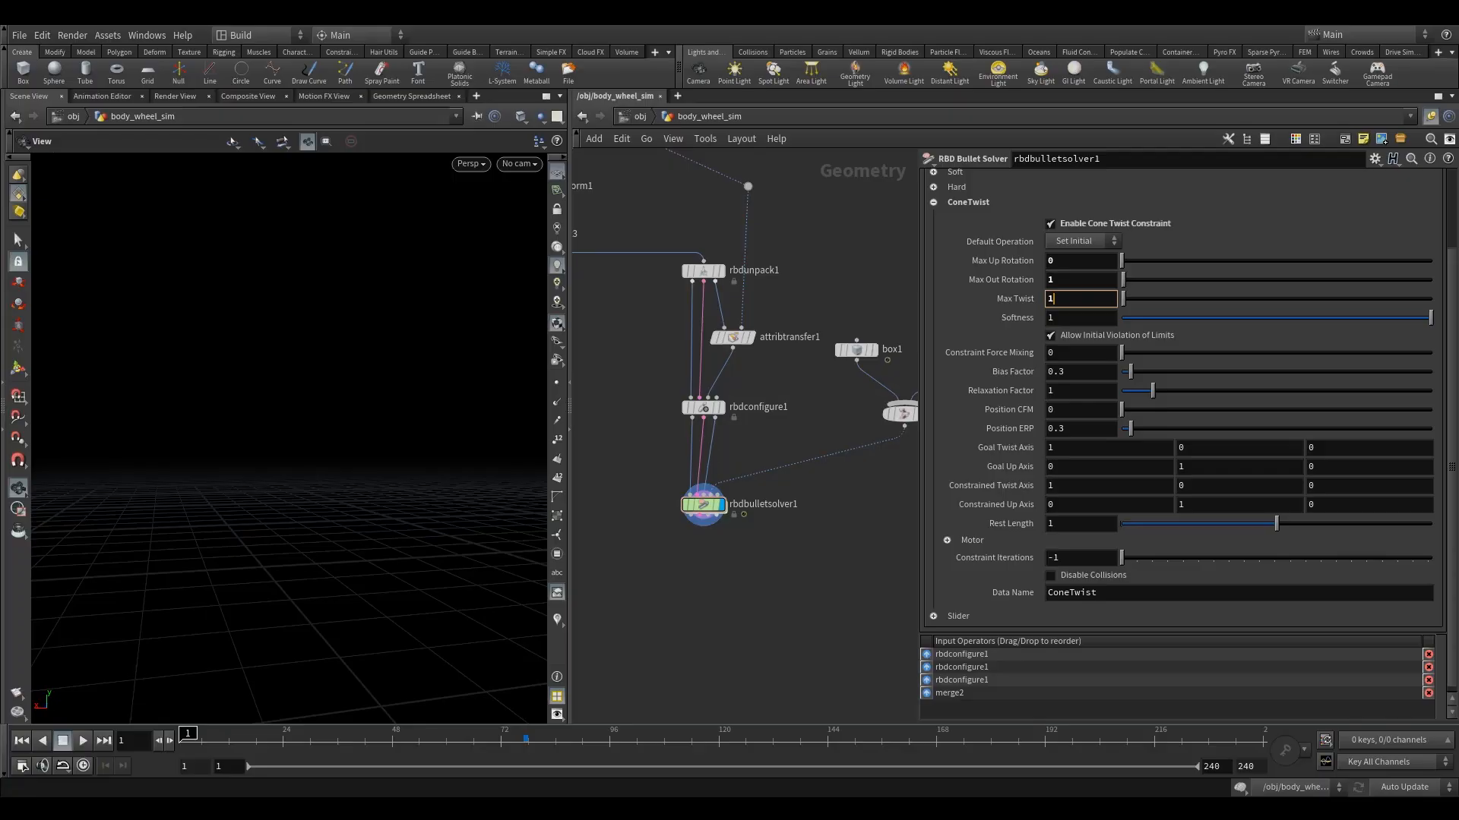
{"action": "scroll", "coordinate": [988, 426], "scroll_direction": "up", "scroll_amount": 4}
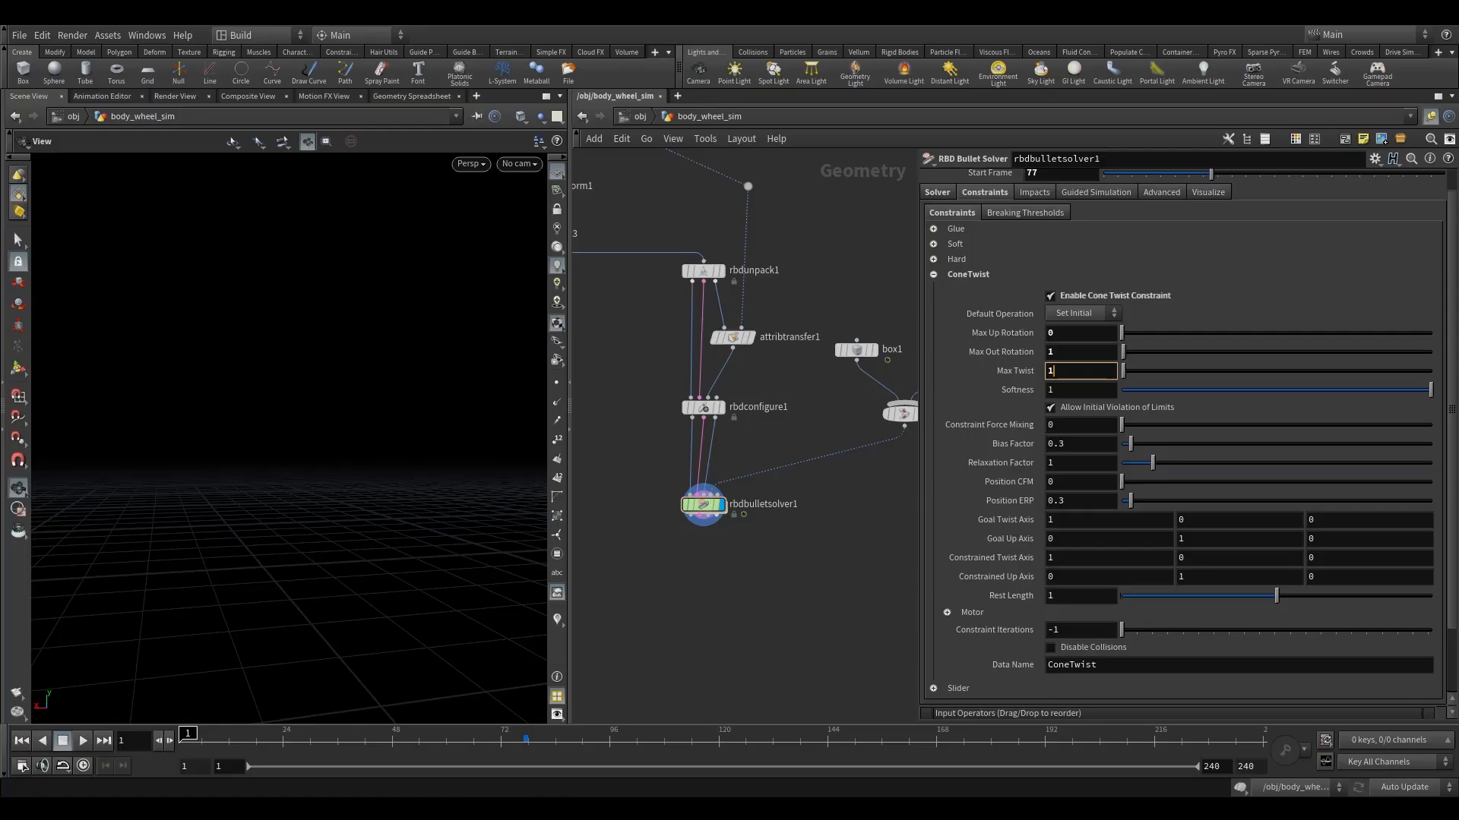
{"action": "scroll", "coordinate": [995, 228], "scroll_direction": "up", "scroll_amount": 1}
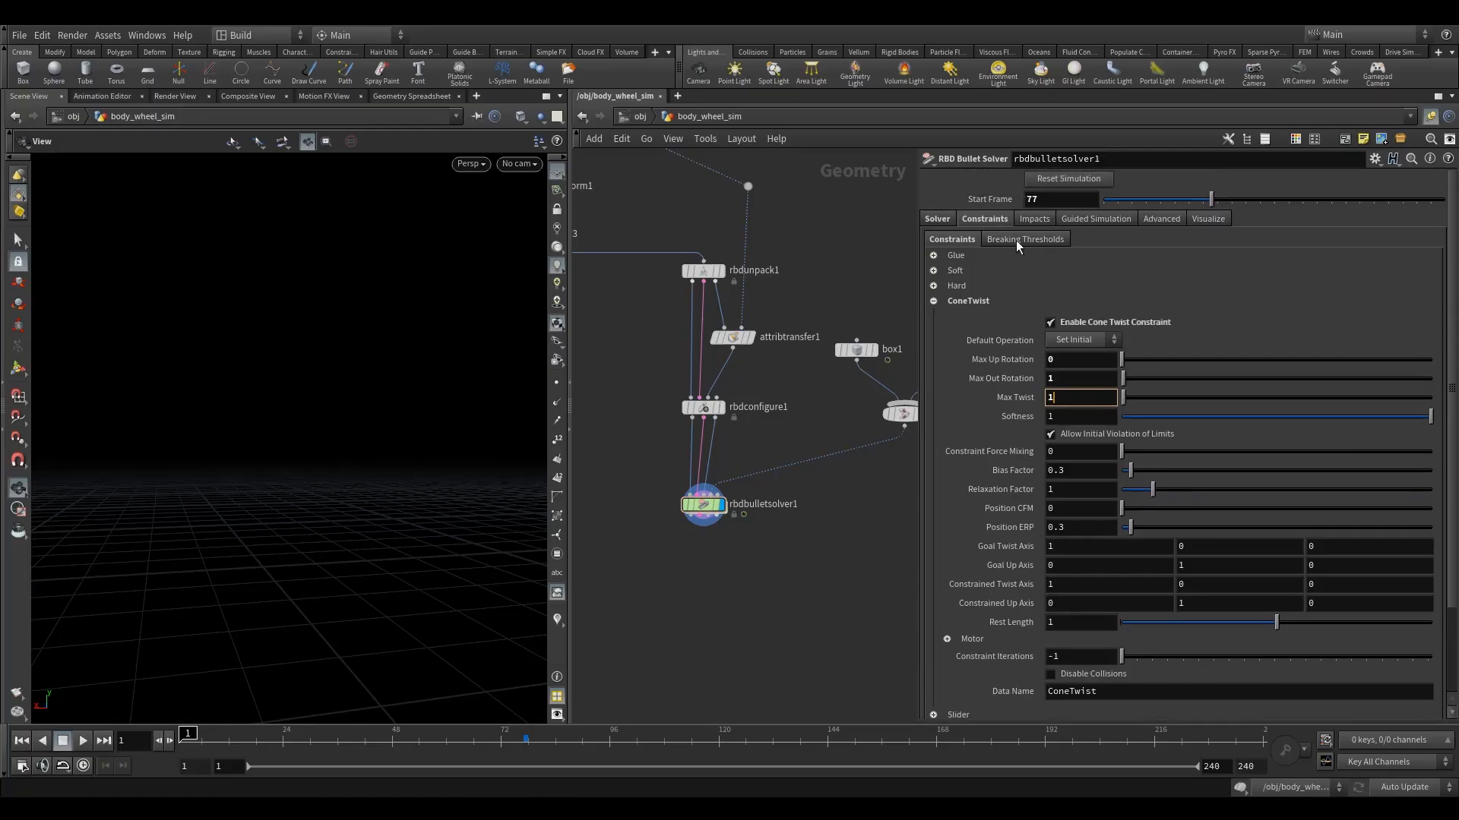
Limit the solver's breaking threshold to the groups bendy and connectorsDoorNotDoor, and disable its Distance Threshold.
{"action": "left_click", "coordinate": [1025, 239]}
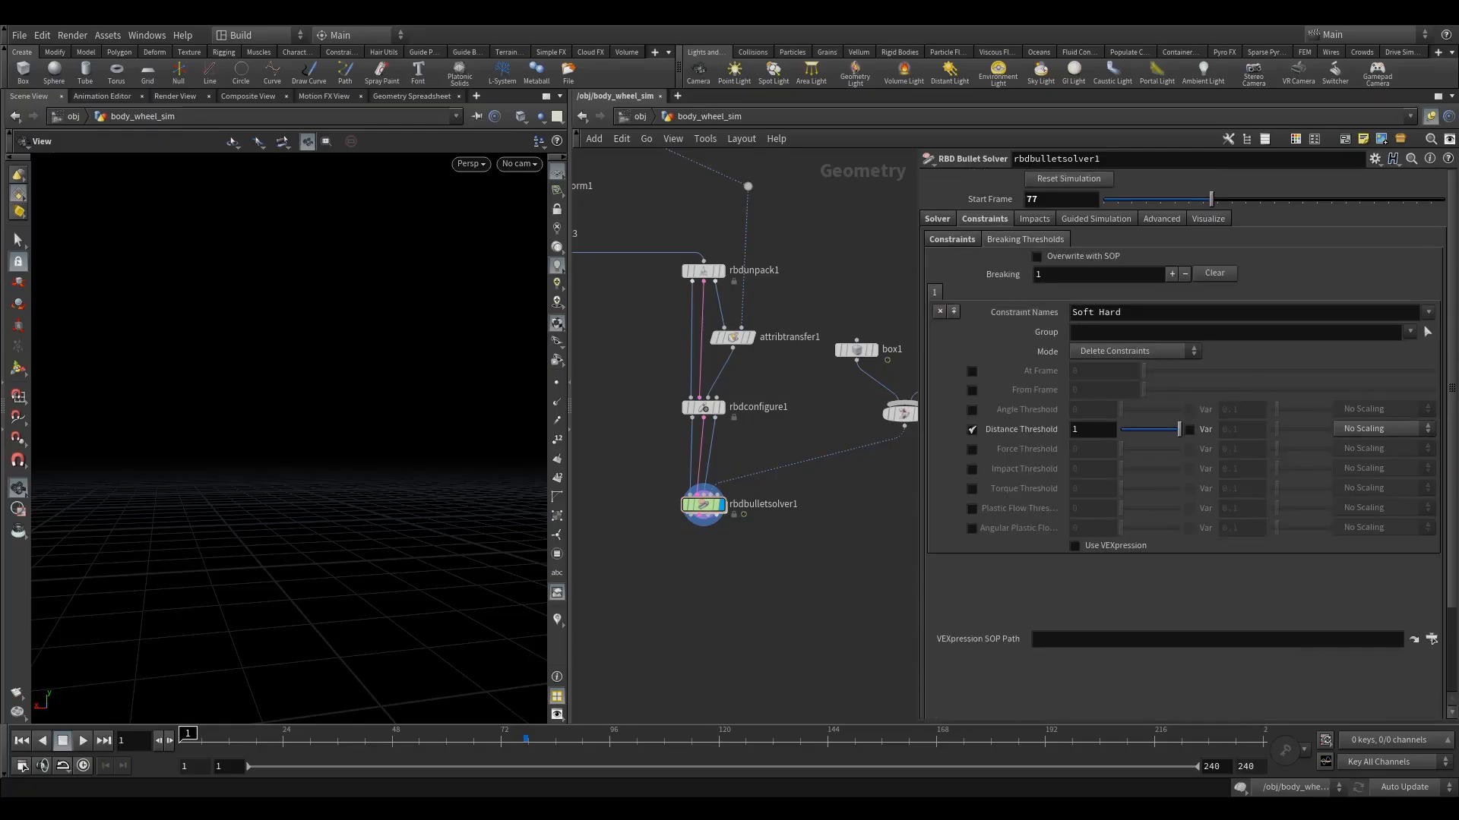
{"action": "left_click", "coordinate": [1410, 336]}
{"action": "left_click", "coordinate": [1364, 348]}
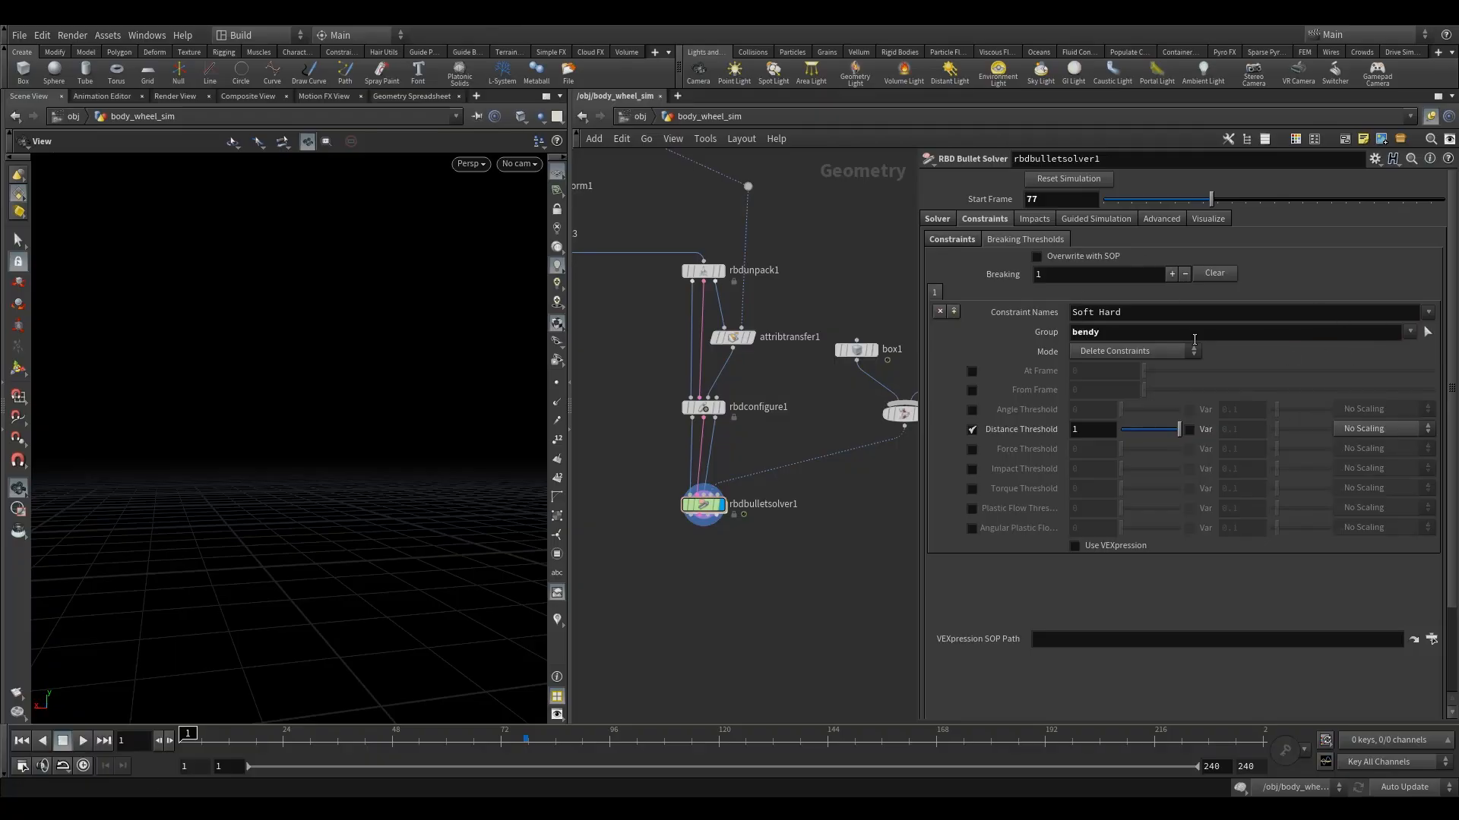
{"action": "left_click", "coordinate": [1411, 334]}
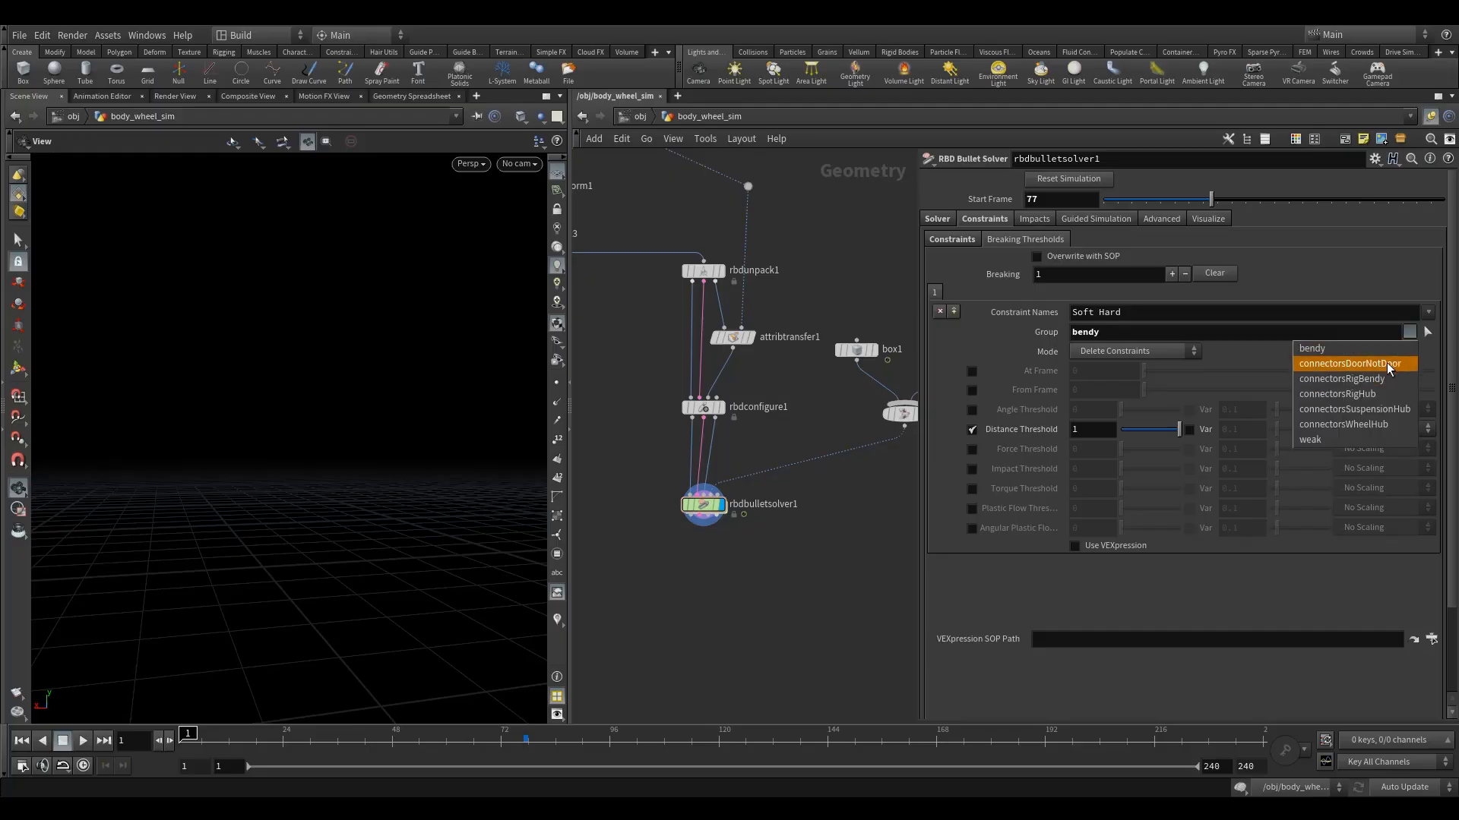
{"action": "left_click", "coordinate": [1396, 365]}
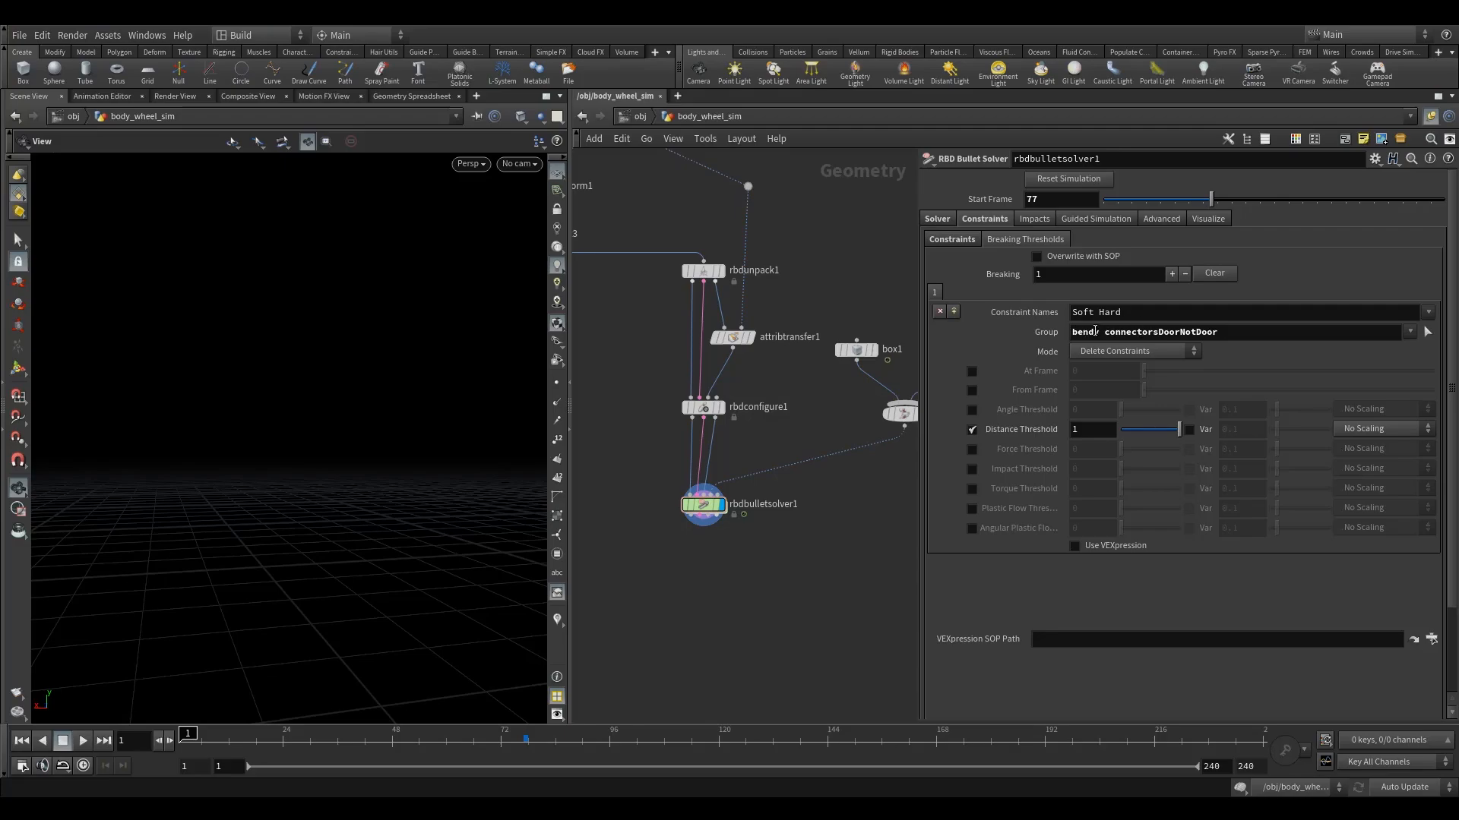
{"action": "left_click", "coordinate": [972, 429]}
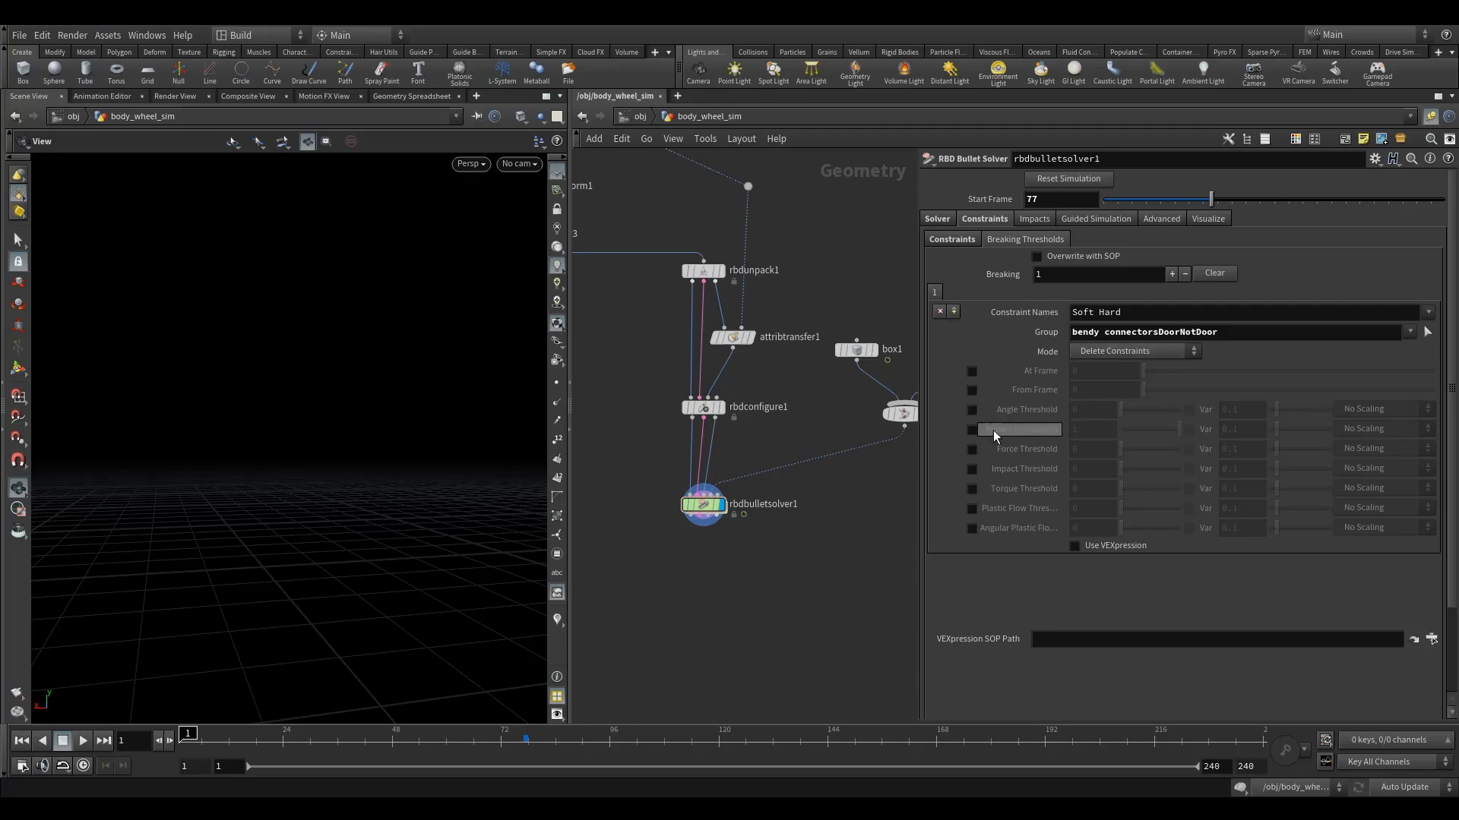
{"action": "scroll", "coordinate": [1451, 296], "scroll_direction": "down", "scroll_amount": 1}
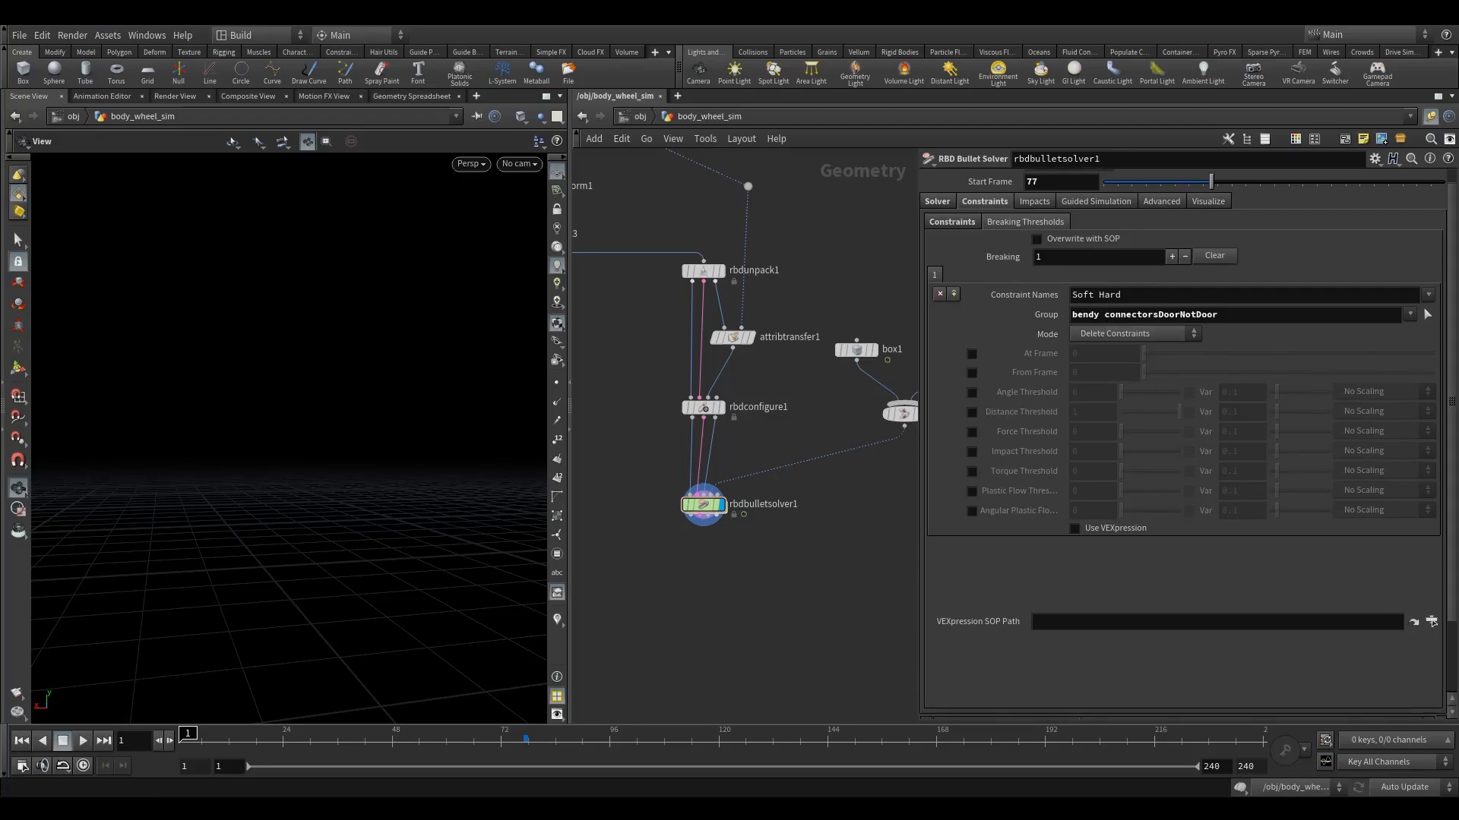
{"action": "left_click", "coordinate": [1075, 528]}
{"action": "left_click", "coordinate": [1195, 556]}
{"action": "key", "text": "Return"}
{"action": "key", "text": "Return"}
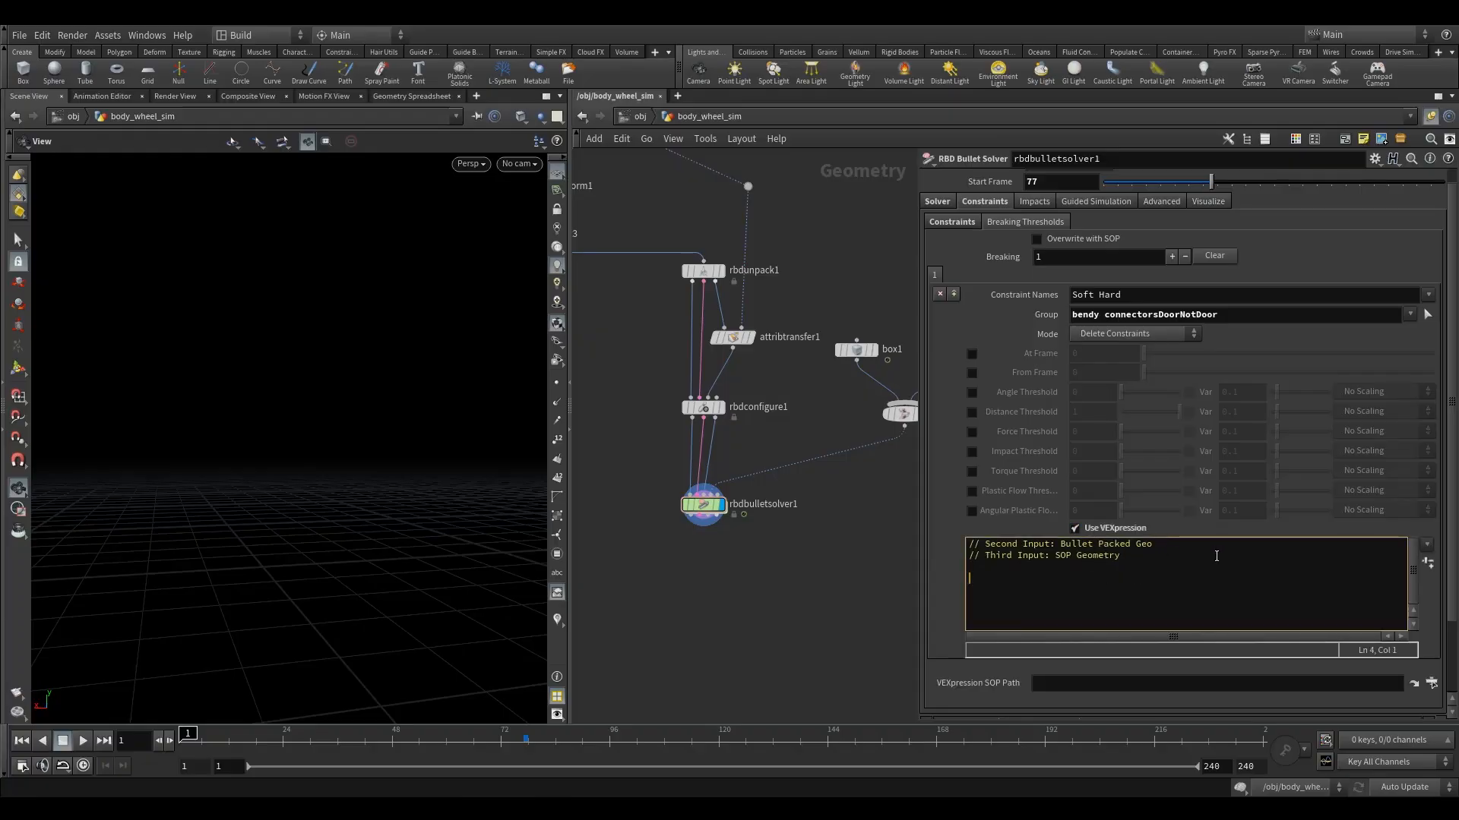
{"action": "key", "text": "BackSpace"}
{"action": "type", "text": "if(@Frame>78){"}
{"action": "key", "text": "Return"}
{"action": "type", "text": "}"}
{"action": "type", "text": "s"}
{"action": "type", "text": "@"}
{"action": "type", "text": "constrain"}
{"action": "type", "text": "y_"}
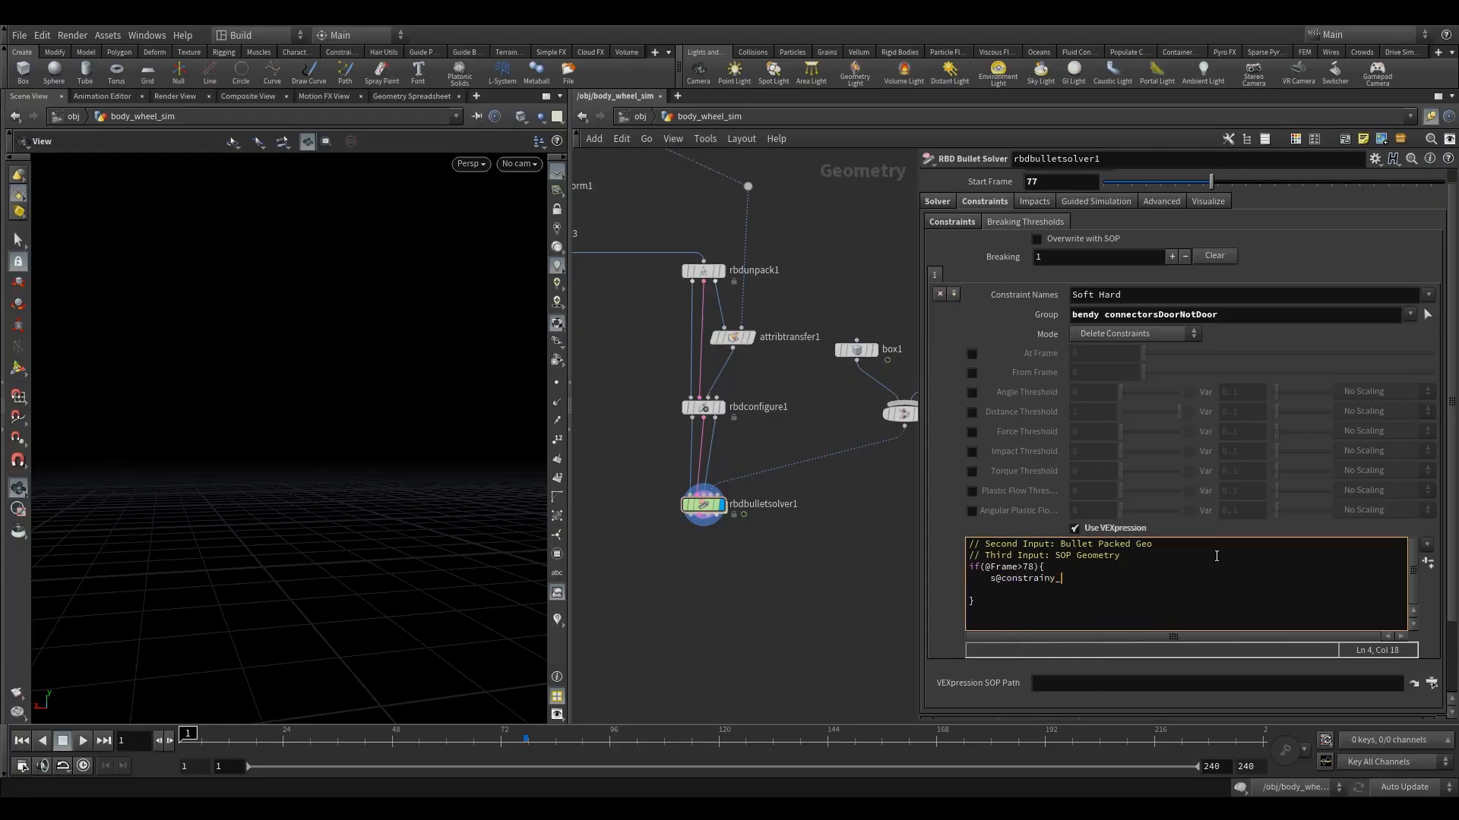
{"action": "type", "text": "name"}
Inside the if block, add the line s@constraint_name = 'Glue';.
{"action": "key", "text": "BackSpace"}
{"action": "type", "text": "t"}
{"action": "key", "text": "Down"}
{"action": "key", "text": "Left"}
{"action": "type", "text": "= 'Glue';"}
{"action": "key", "text": "Return"}
Add the line f@strength = -1; to the if block and remove the blank line before the closing brace.
{"action": "type", "text": "f"}
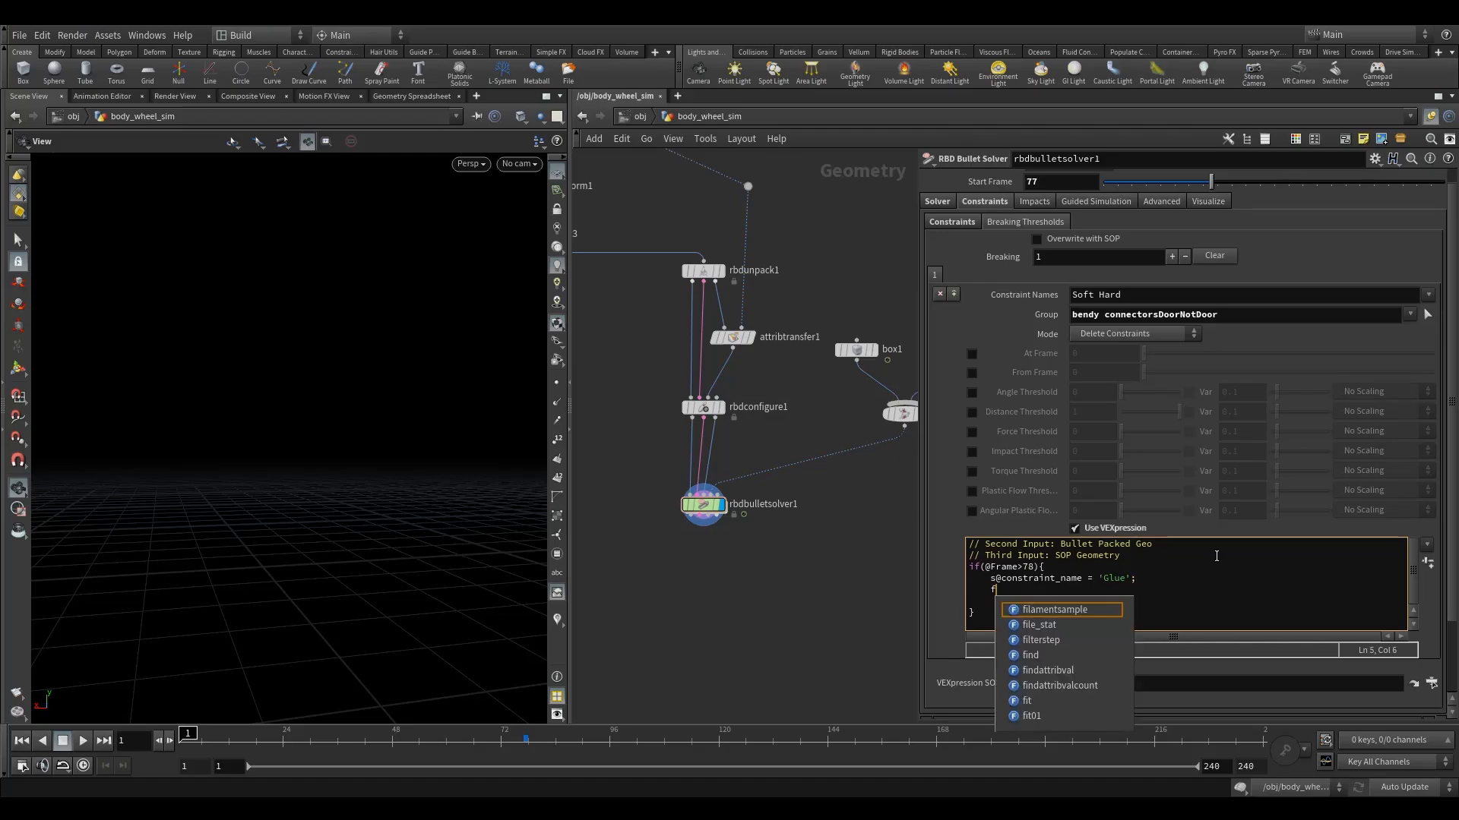
{"action": "type", "text": "@strength"}
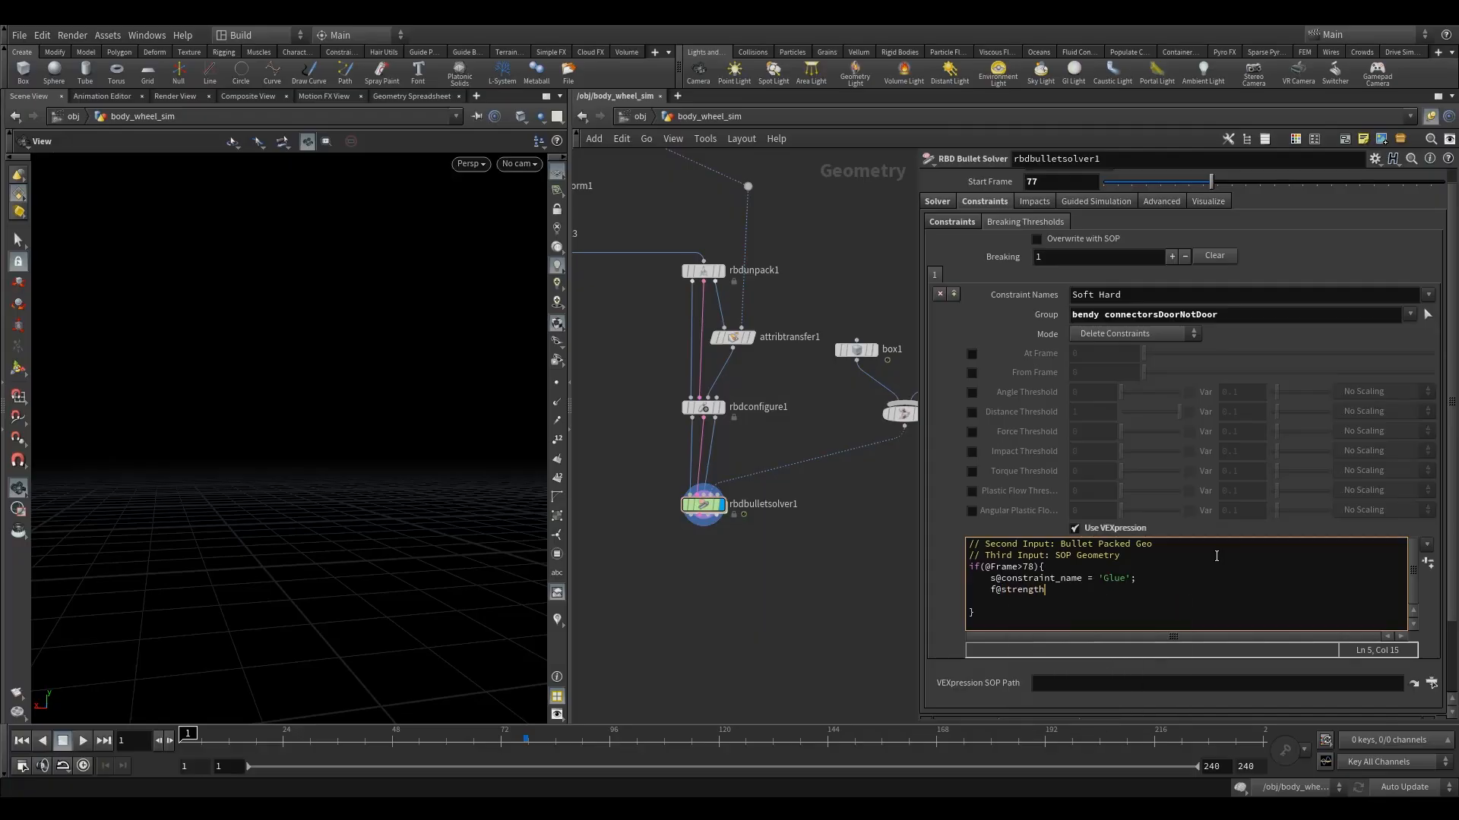
{"action": "type", "text": " = -1;"}
{"action": "left_click", "coordinate": [968, 613]}
{"action": "key", "text": "BackSpace"}
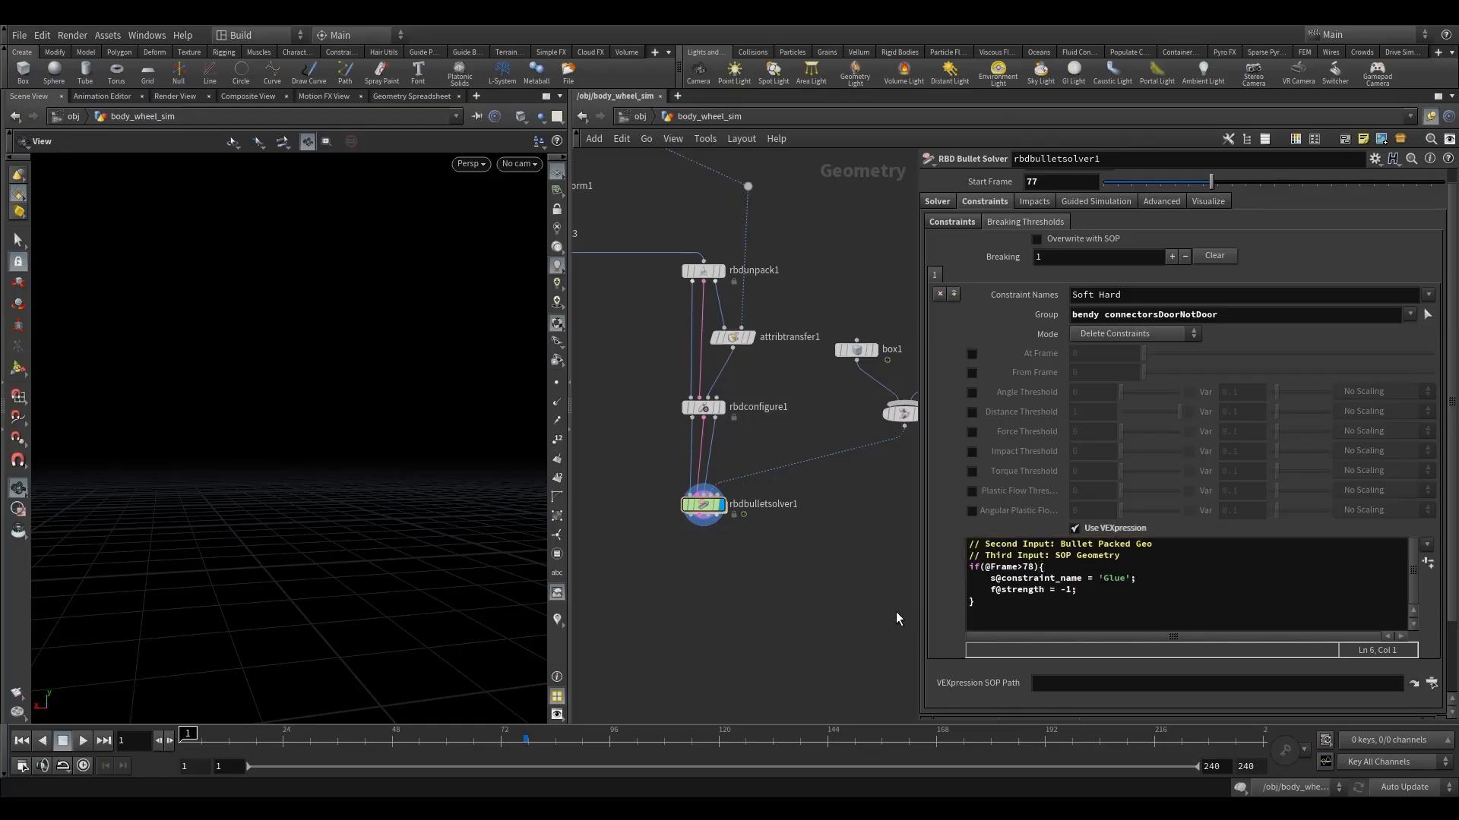
{"action": "left_click", "coordinate": [704, 504]}
{"action": "left_click", "coordinate": [1035, 567]}
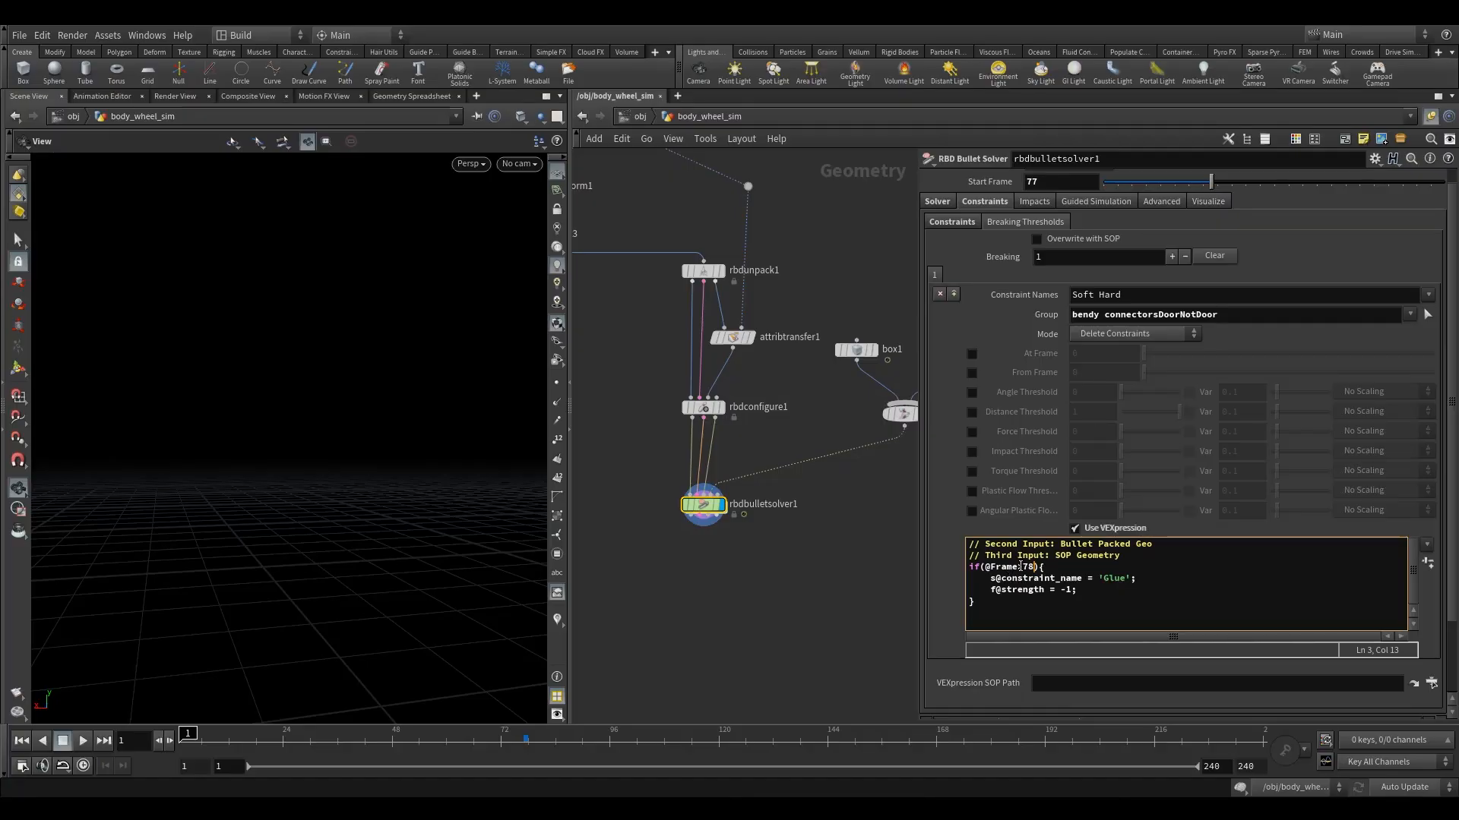
{"action": "left_click_drag", "start_coordinate": [1023, 566], "coordinate": [1038, 567]}
{"action": "left_click", "coordinate": [1035, 567]}
{"action": "left_click_drag", "start_coordinate": [1114, 601], "coordinate": [995, 579]}
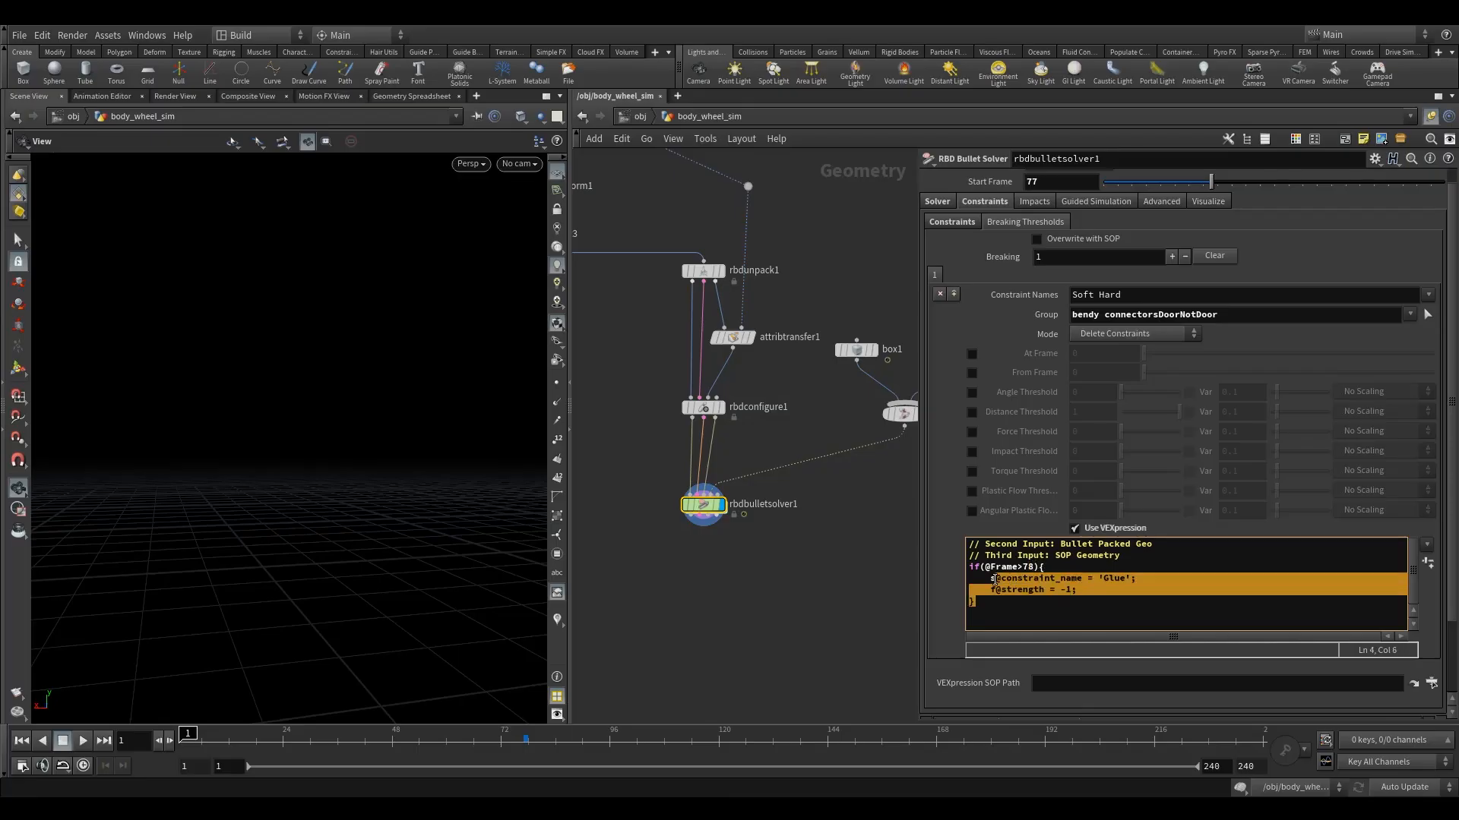
{"action": "left_click", "coordinate": [1113, 579]}
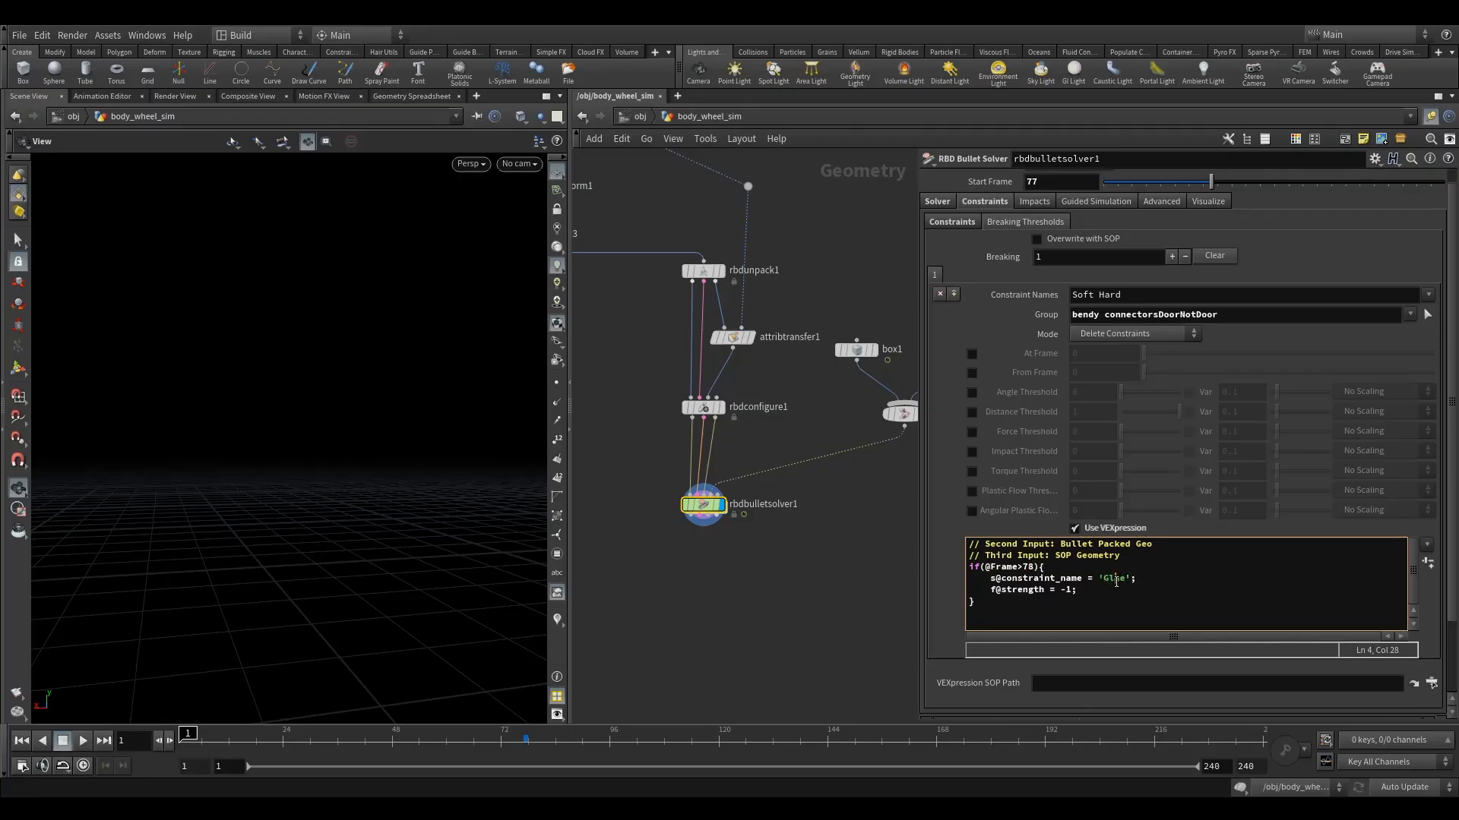
{"action": "key", "text": "Down"}
{"action": "left_click", "coordinate": [1071, 591]}
{"action": "left_click", "coordinate": [1033, 203]}
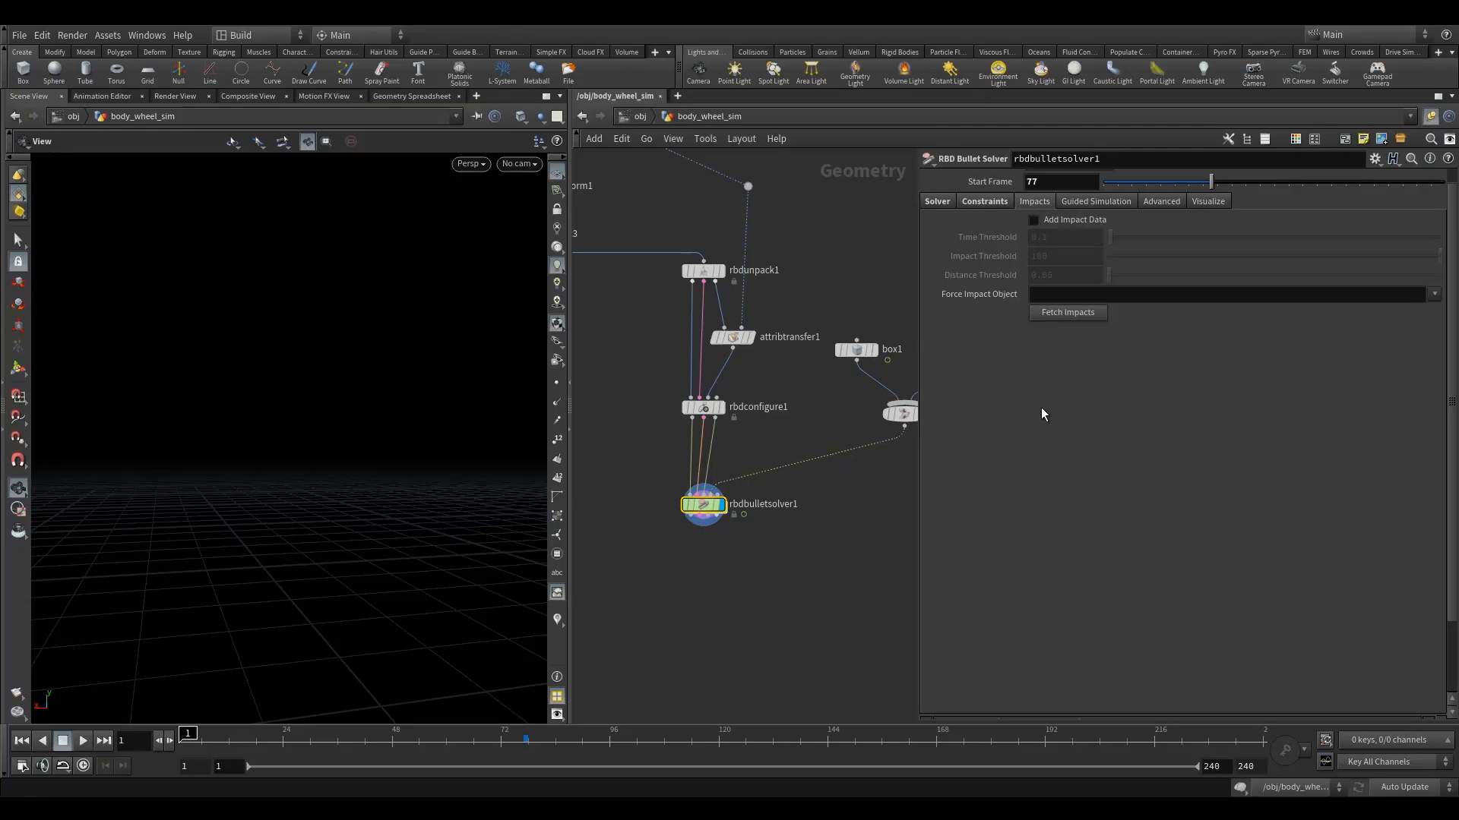
{"action": "left_click", "coordinate": [985, 201]}
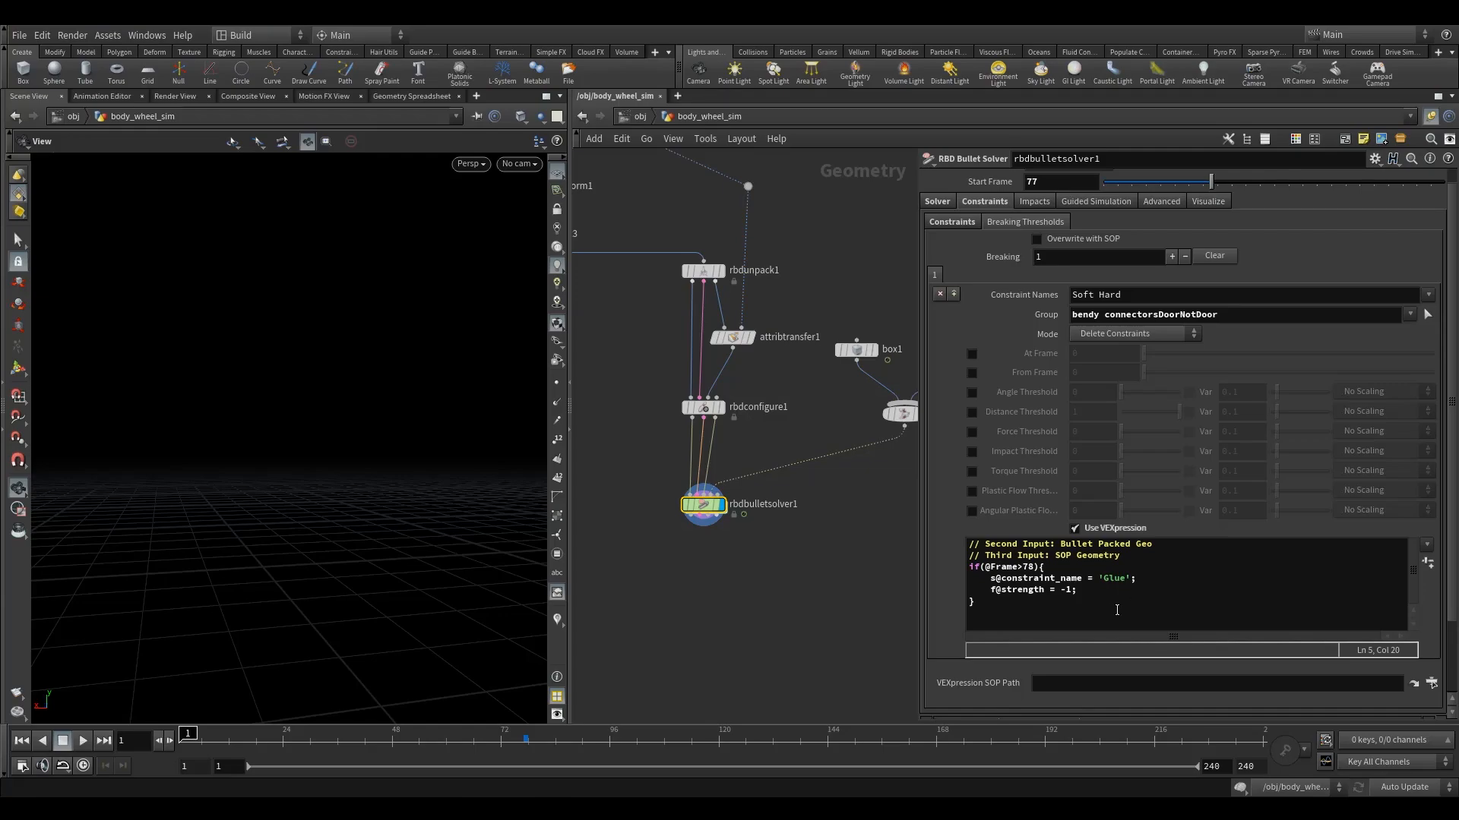
{"action": "left_click_drag", "start_coordinate": [1057, 619], "coordinate": [1009, 566]}
{"action": "left_click", "coordinate": [1014, 610]}
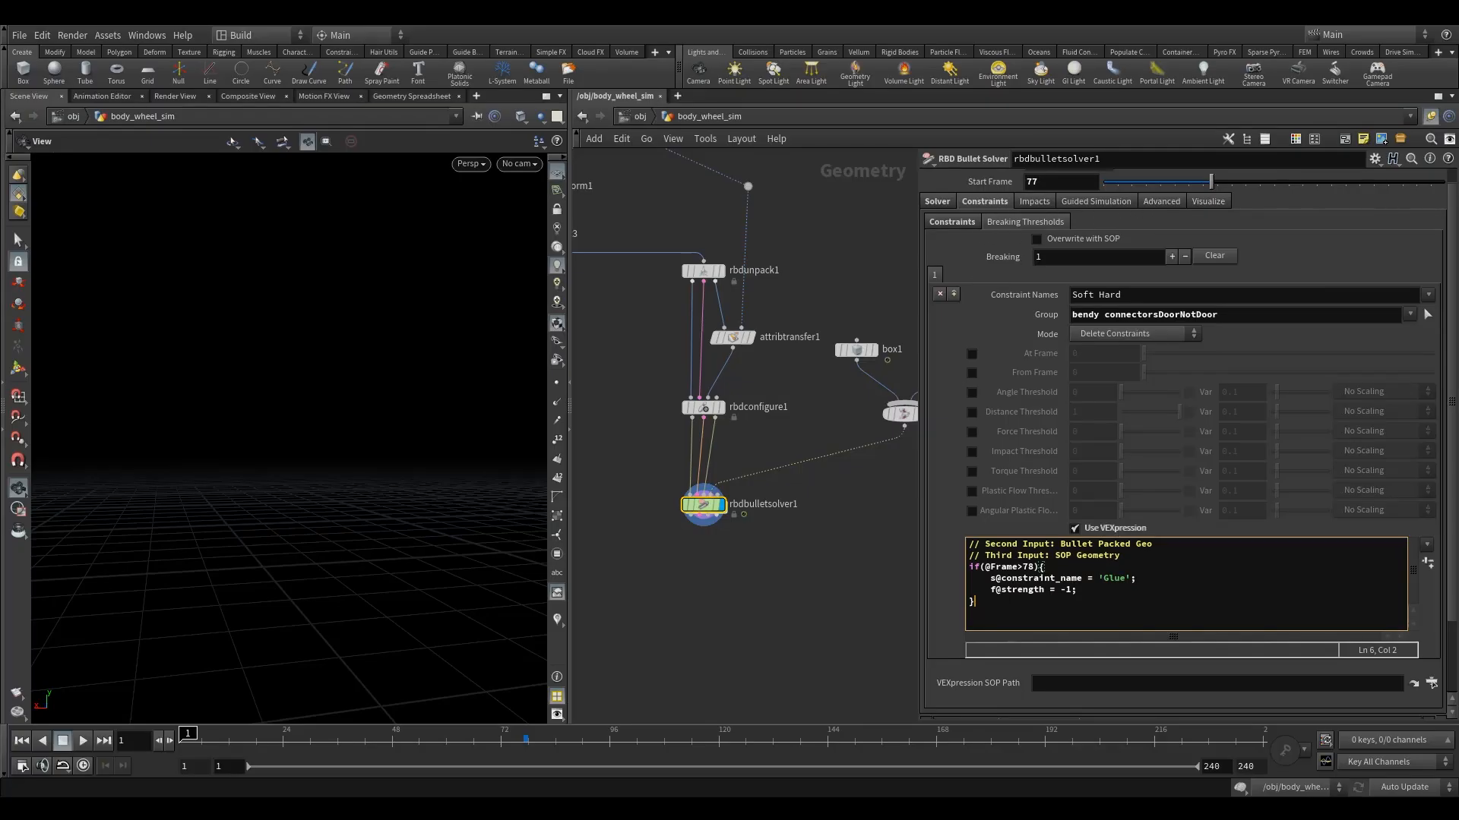
Set the DOP Network substeps to 5 in the RBD Bullet Solver's advanced settings.
{"action": "left_click", "coordinate": [1160, 202]}
{"action": "left_click", "coordinate": [1069, 282]}
{"action": "left_click_drag", "start_coordinate": [1070, 283], "coordinate": [890, 289]}
{"action": "type", "text": "5"}
{"action": "key", "text": "Return"}
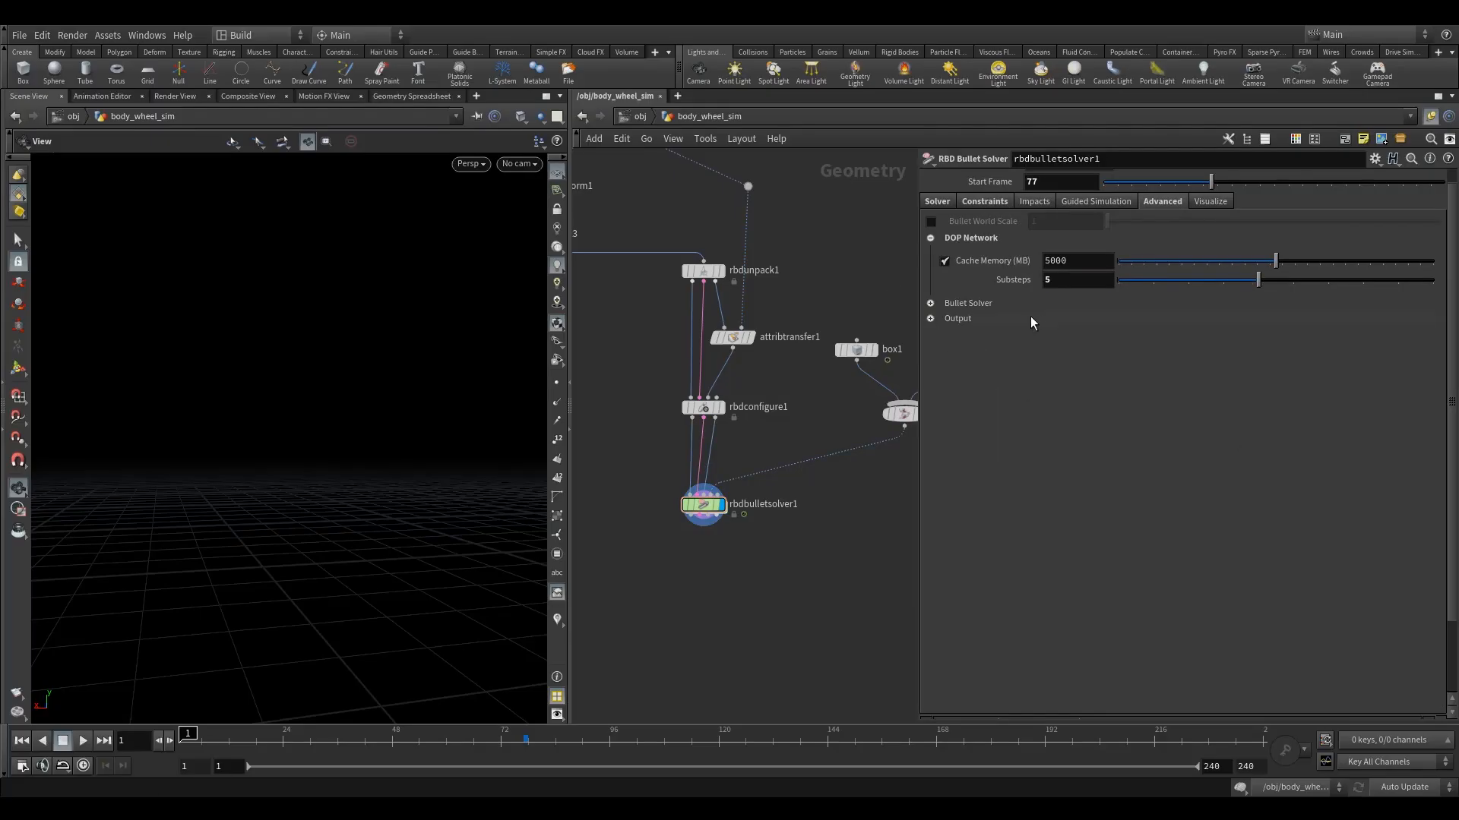
{"action": "left_click", "coordinate": [1002, 201]}
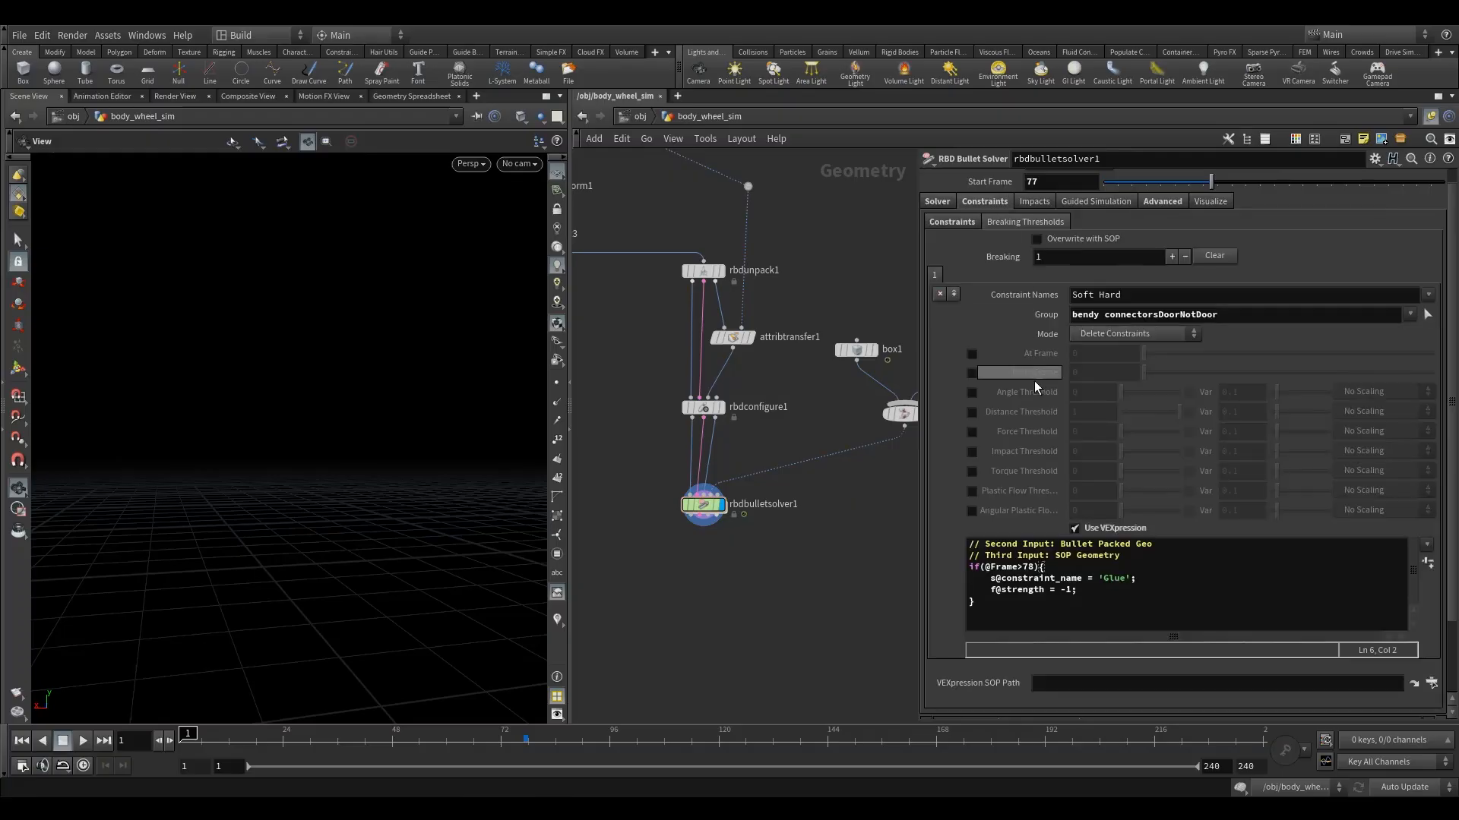
{"action": "left_click", "coordinate": [1027, 203]}
{"action": "left_click", "coordinate": [1070, 203]}
{"action": "left_click", "coordinate": [1156, 203]}
{"action": "left_click", "coordinate": [1215, 203]}
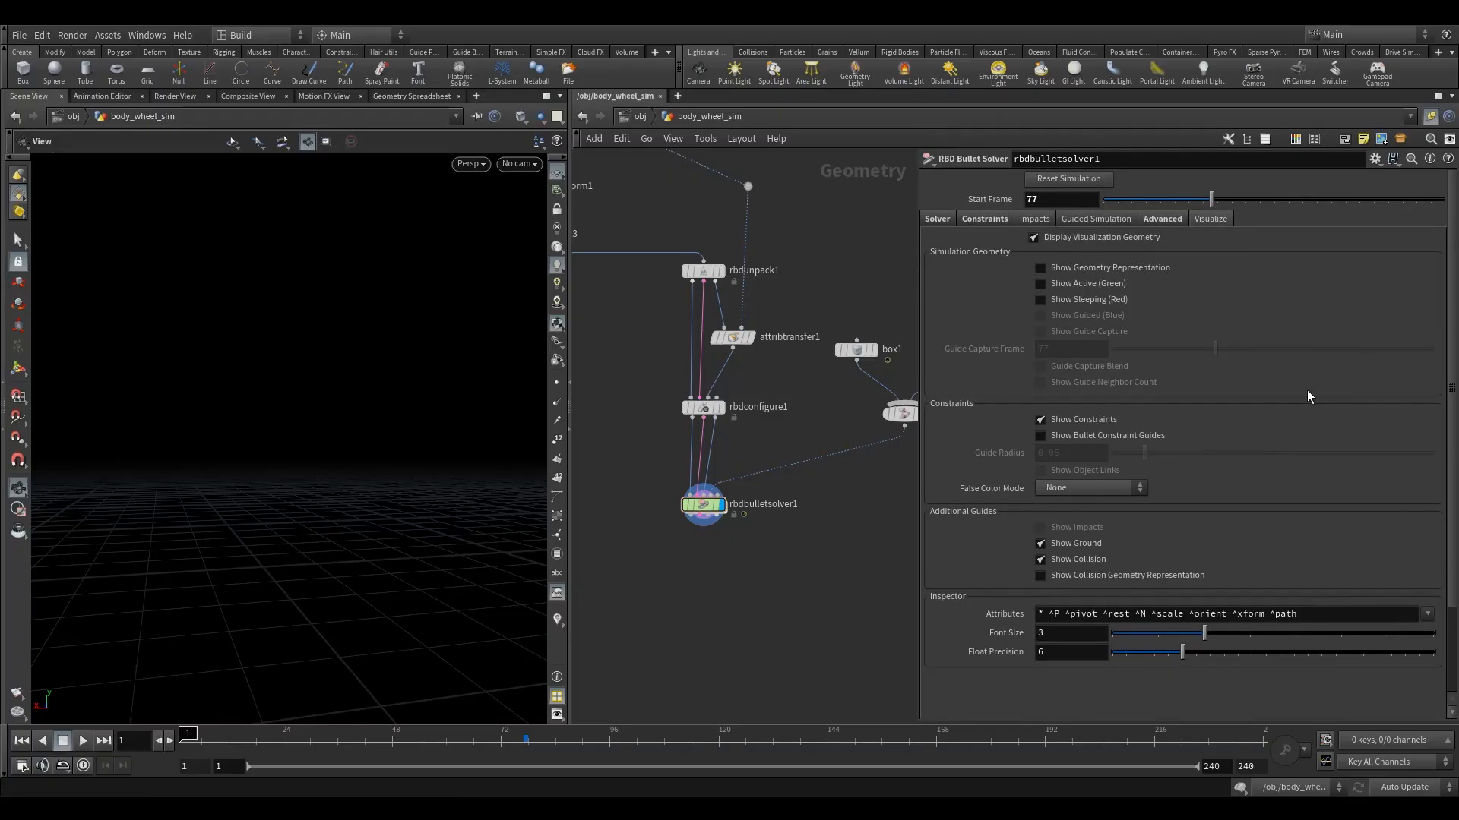
{"action": "left_click", "coordinate": [937, 220]}
{"action": "left_click_drag", "start_coordinate": [724, 548], "coordinate": [670, 508]}
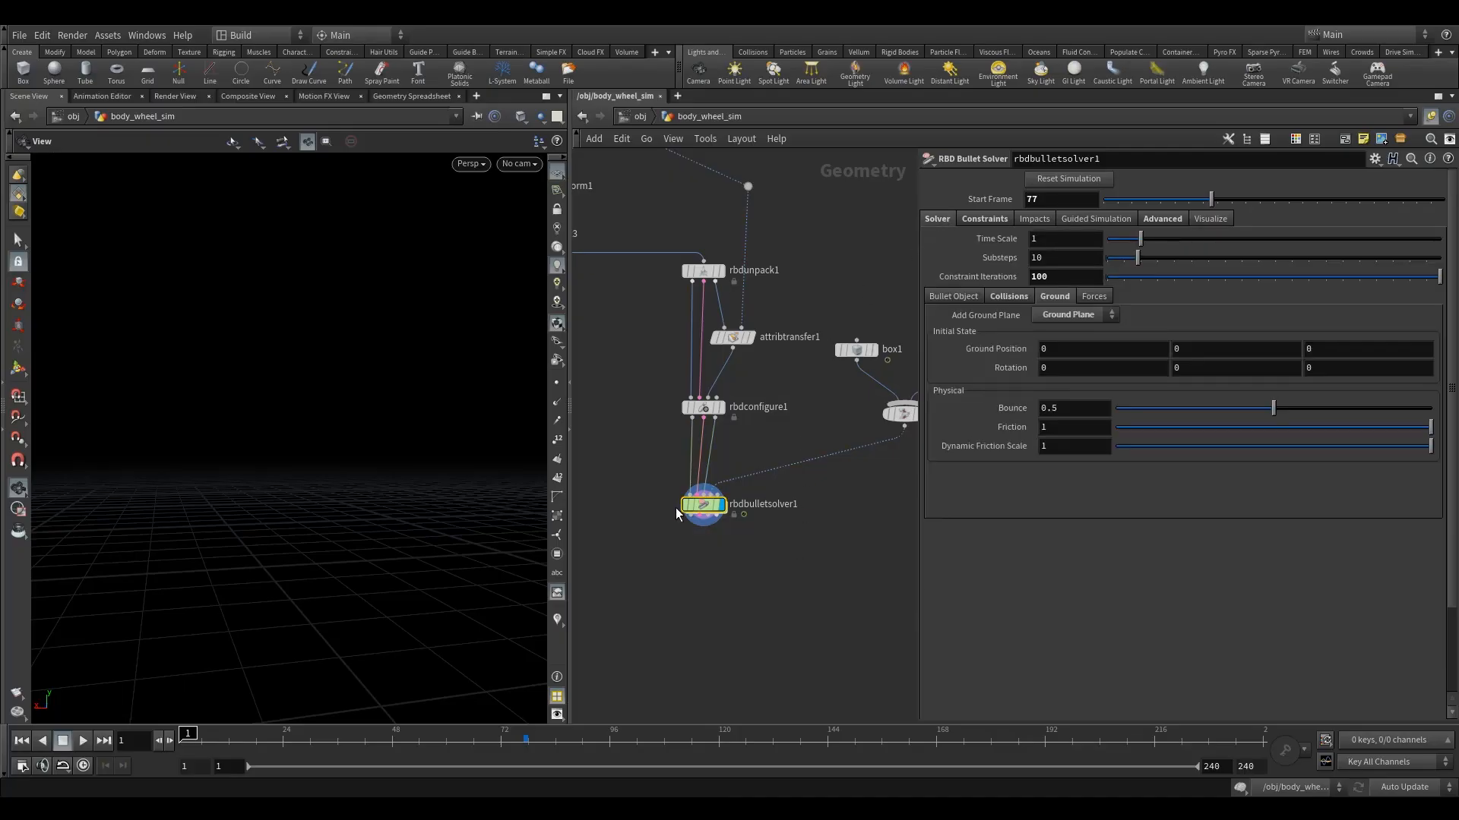
Look through the Car_Animation_fbx/SH01 camera in the viewport and go to frame 77.
{"action": "left_click", "coordinate": [515, 166]}
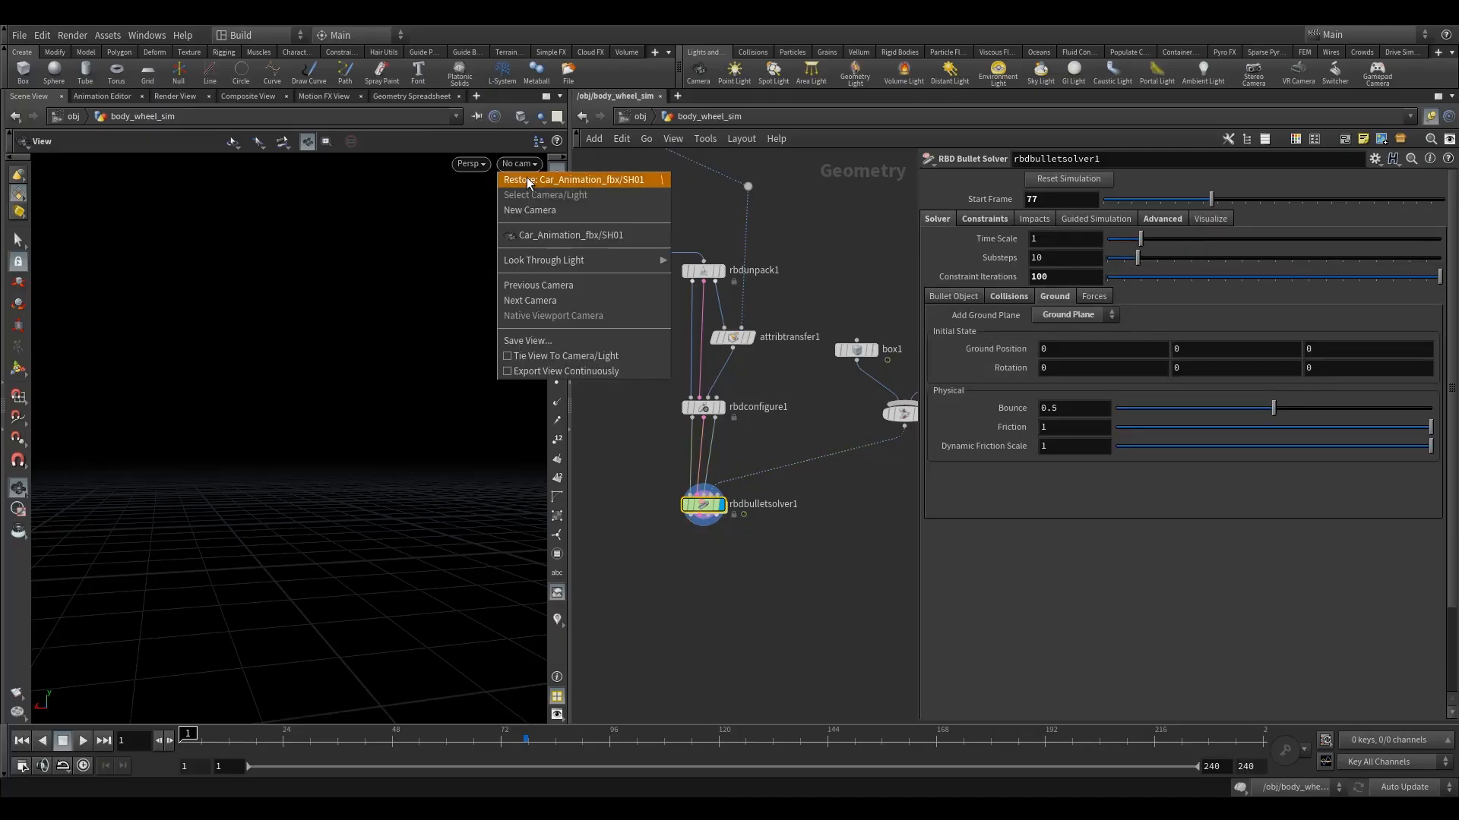
{"action": "left_click", "coordinate": [577, 234]}
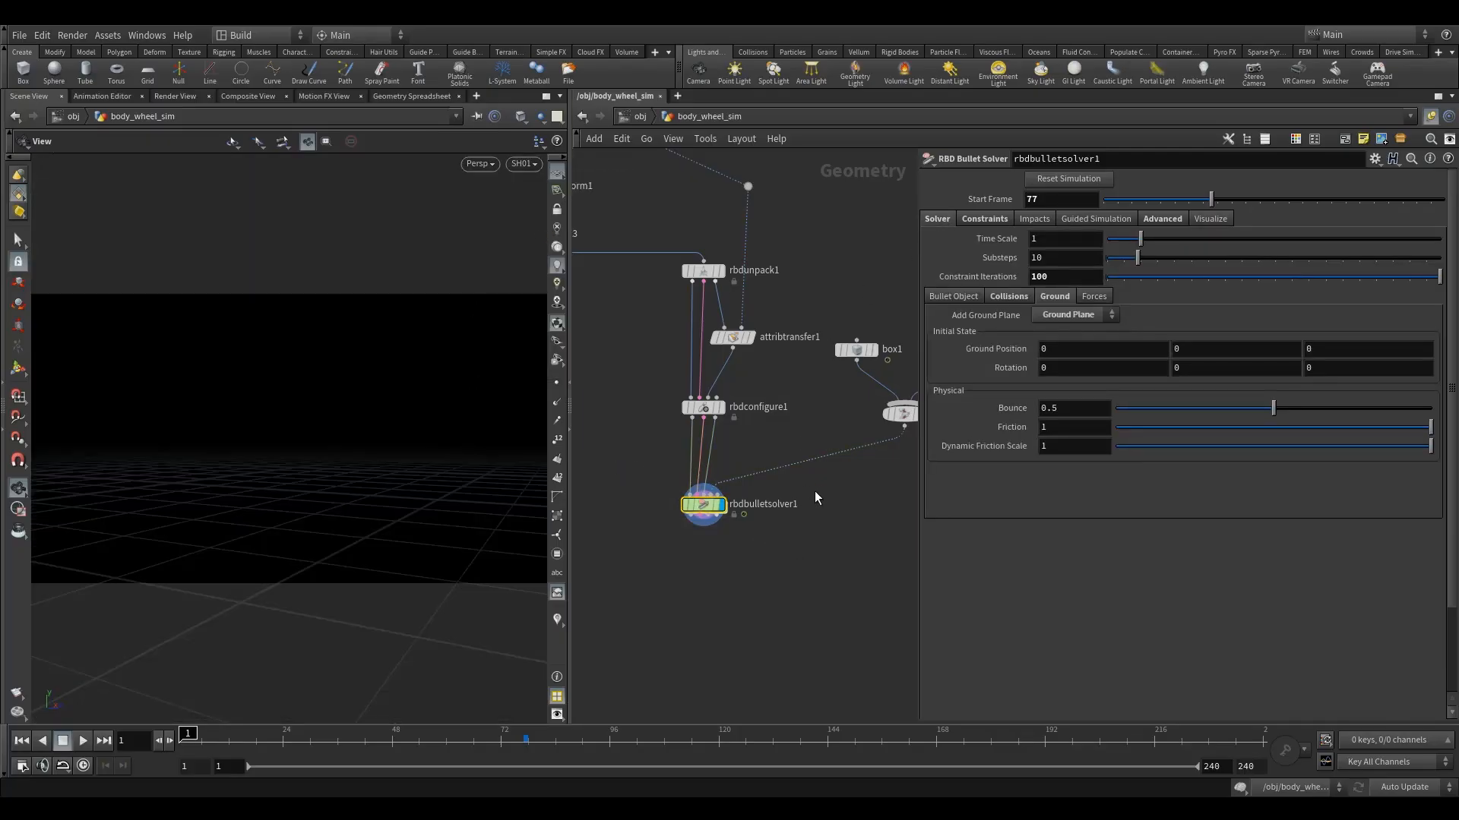
{"action": "middle_click_drag", "start_coordinate": [816, 490], "coordinate": [776, 471]}
{"action": "left_click", "coordinate": [524, 747]}
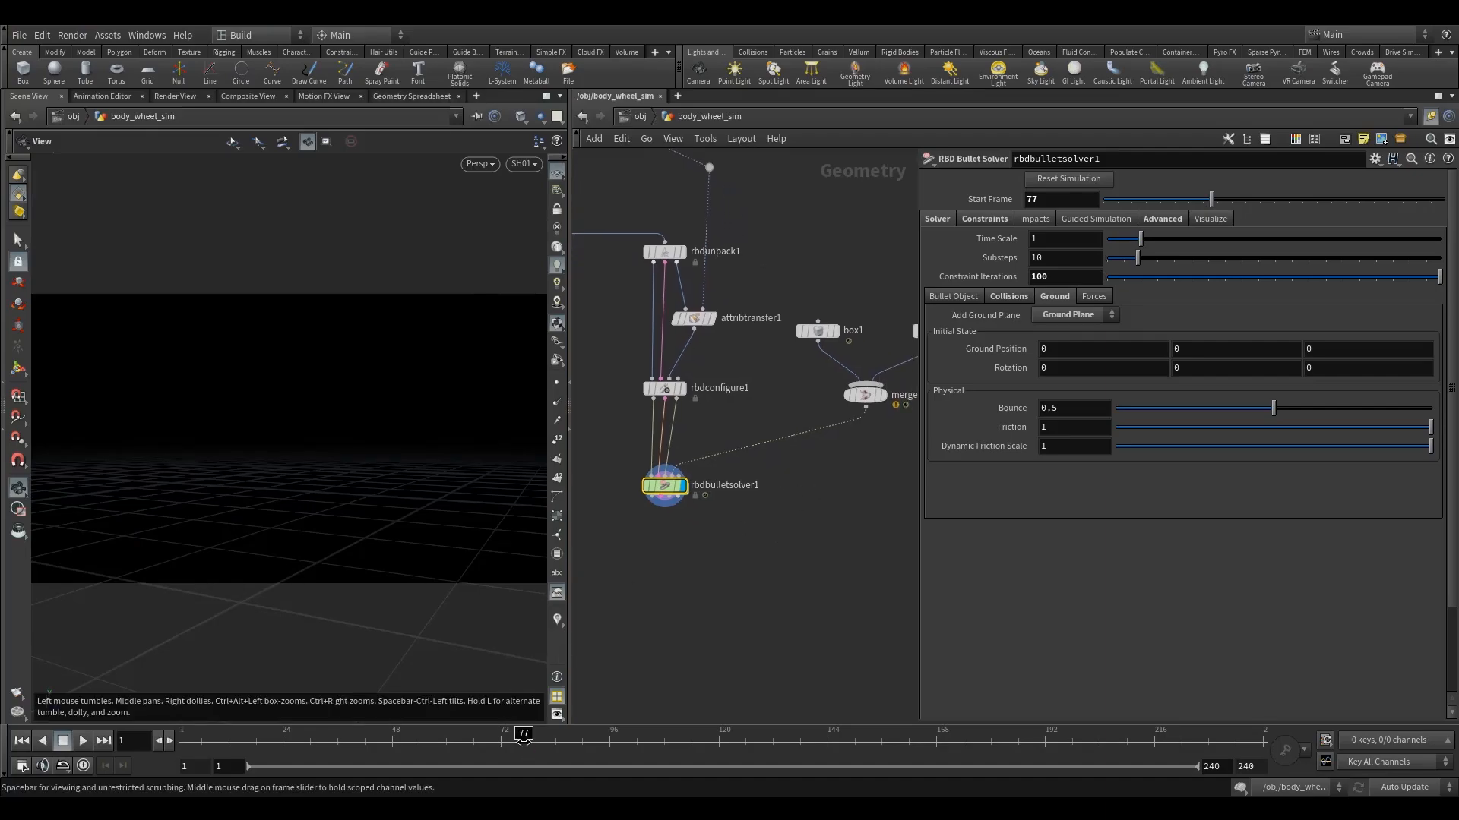
Render a viewport flipbook of the simulation for the frame range 77 to 87.
{"action": "left_click", "coordinate": [16, 698]}
{"action": "left_click", "coordinate": [44, 704]}
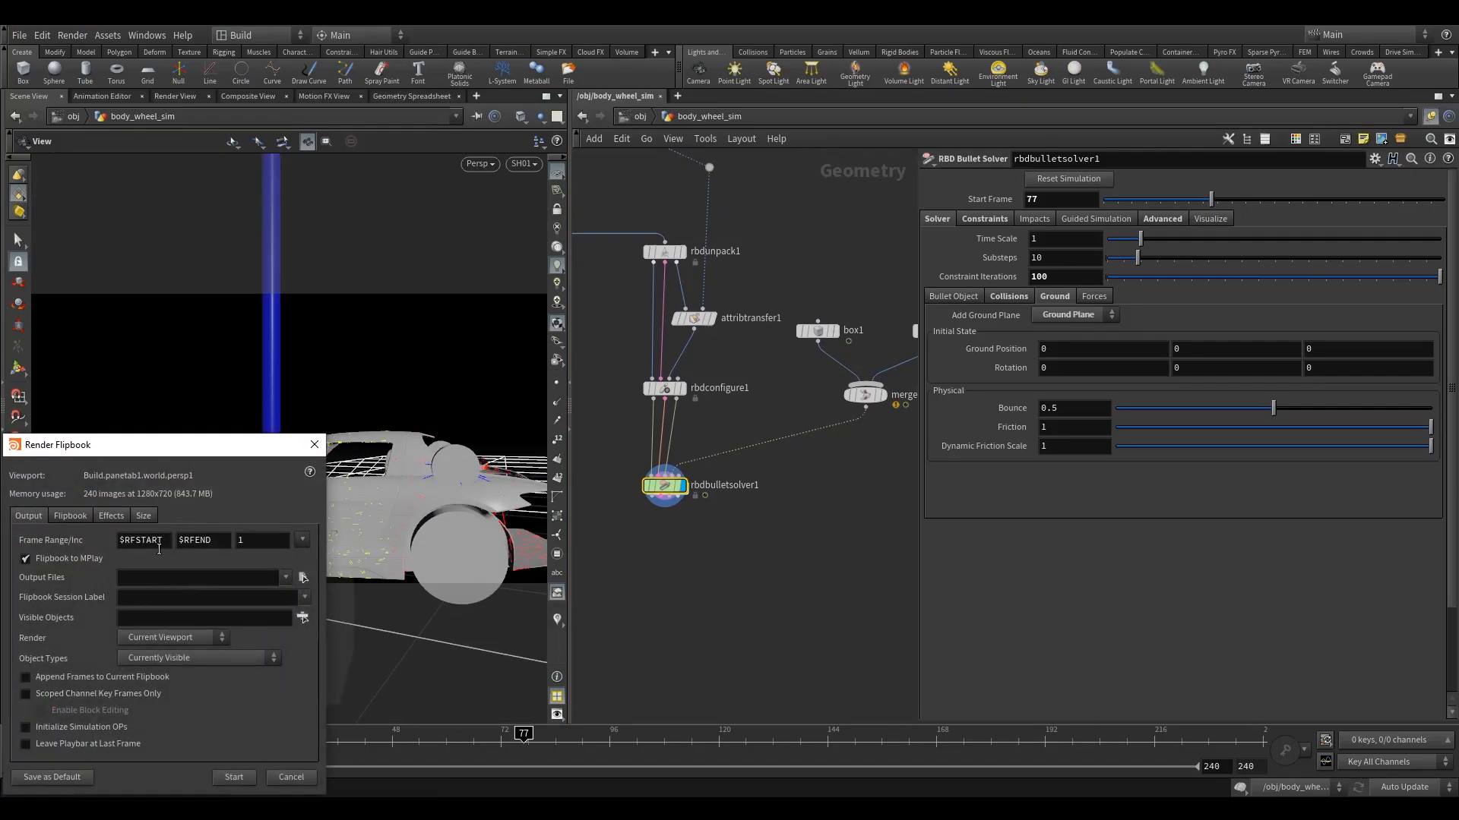
{"action": "left_click_drag", "start_coordinate": [164, 541], "coordinate": [67, 538]}
{"action": "left_click_drag", "start_coordinate": [198, 449], "coordinate": [277, 370]}
{"action": "type", "text": "77"}
{"action": "key", "text": "Tab"}
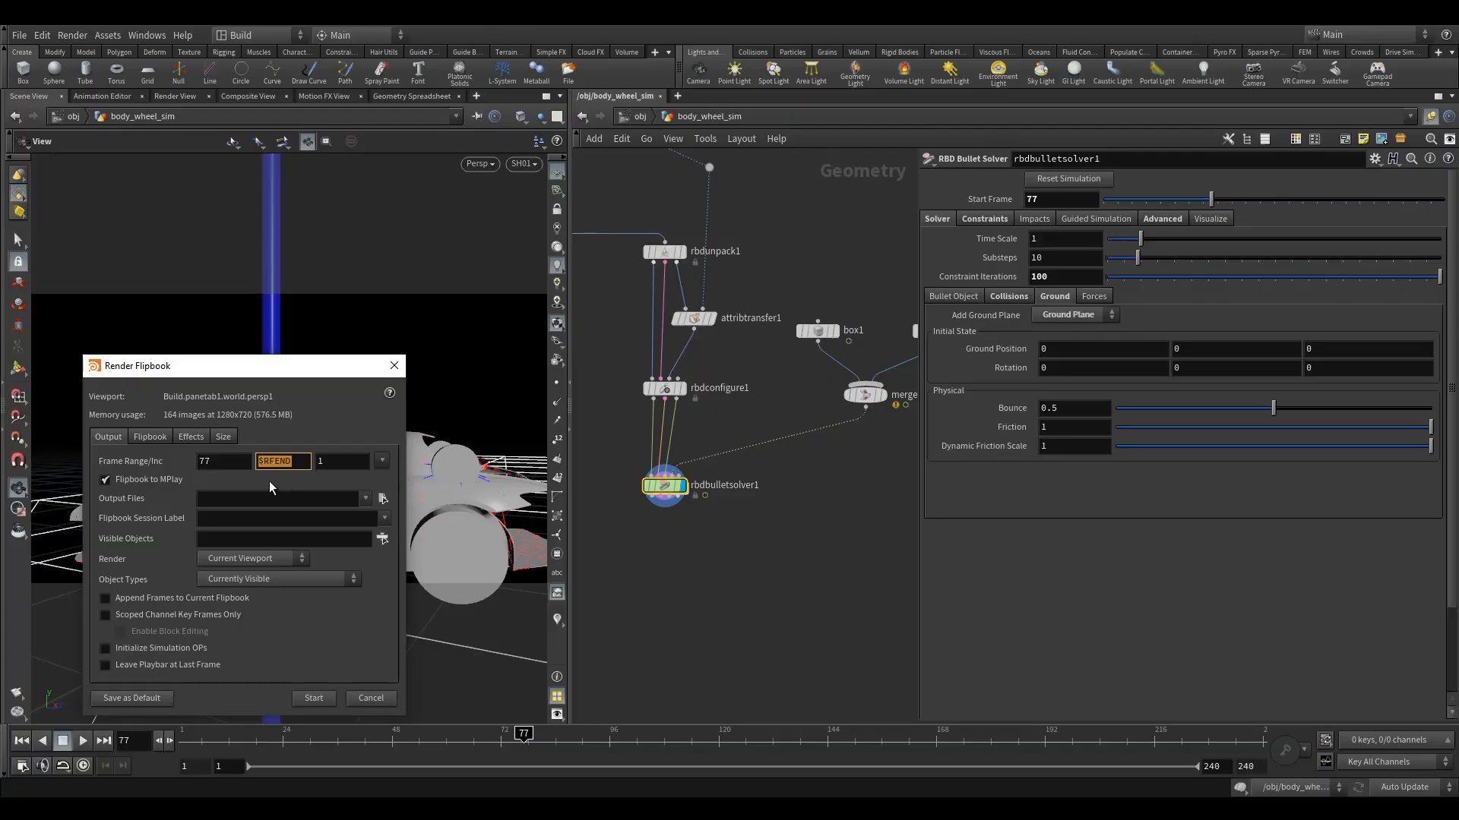
{"action": "left_click", "coordinate": [325, 433]}
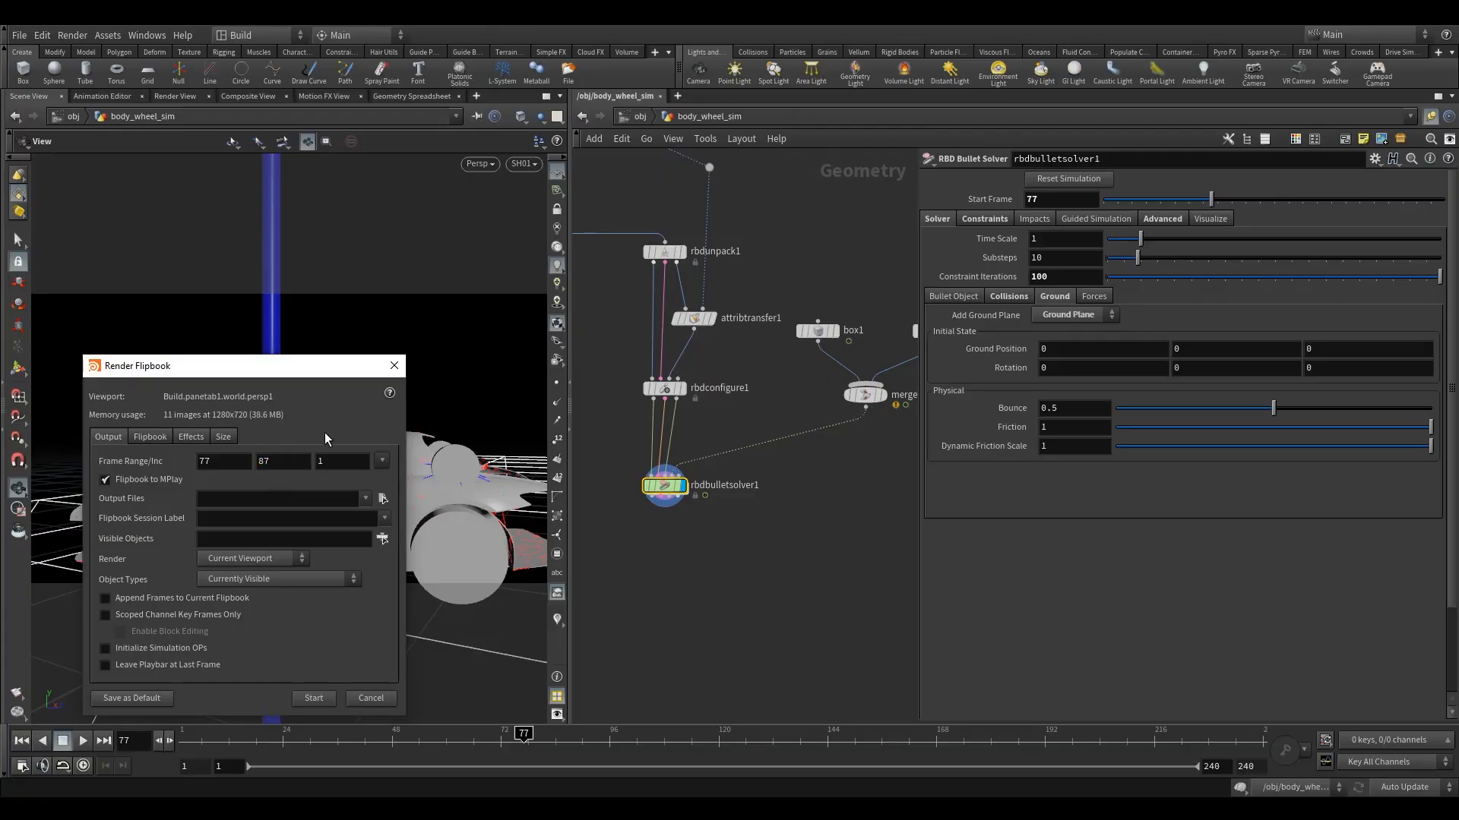
{"action": "left_click", "coordinate": [314, 697]}
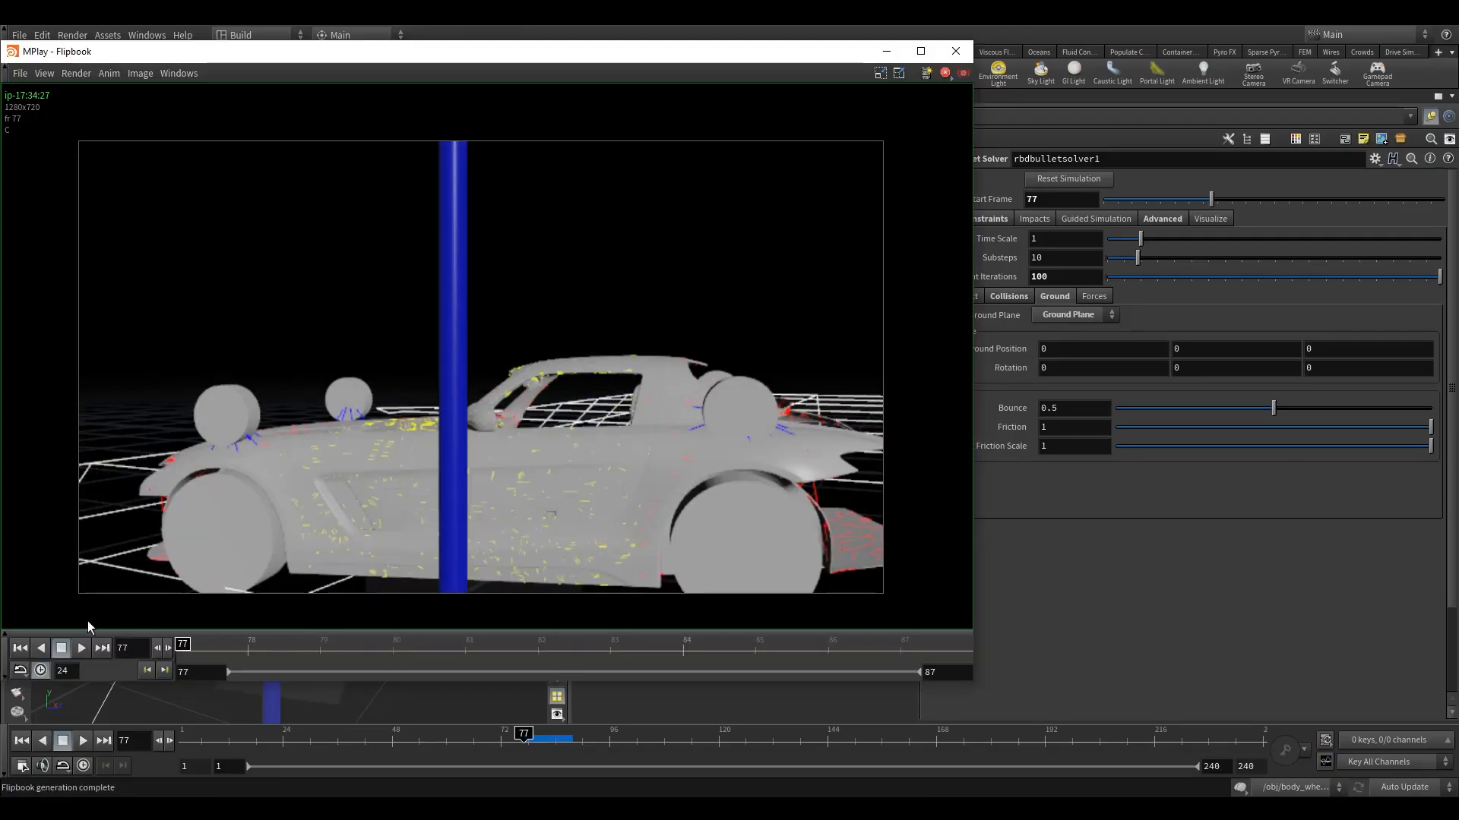
Scrub through the flipbook from frame 77 to 86 to check how the car body deforms around the pole, and close it.
{"action": "left_click_drag", "start_coordinate": [186, 647], "coordinate": [227, 648]}
{"action": "middle_click_drag", "start_coordinate": [431, 509], "coordinate": [421, 468]}
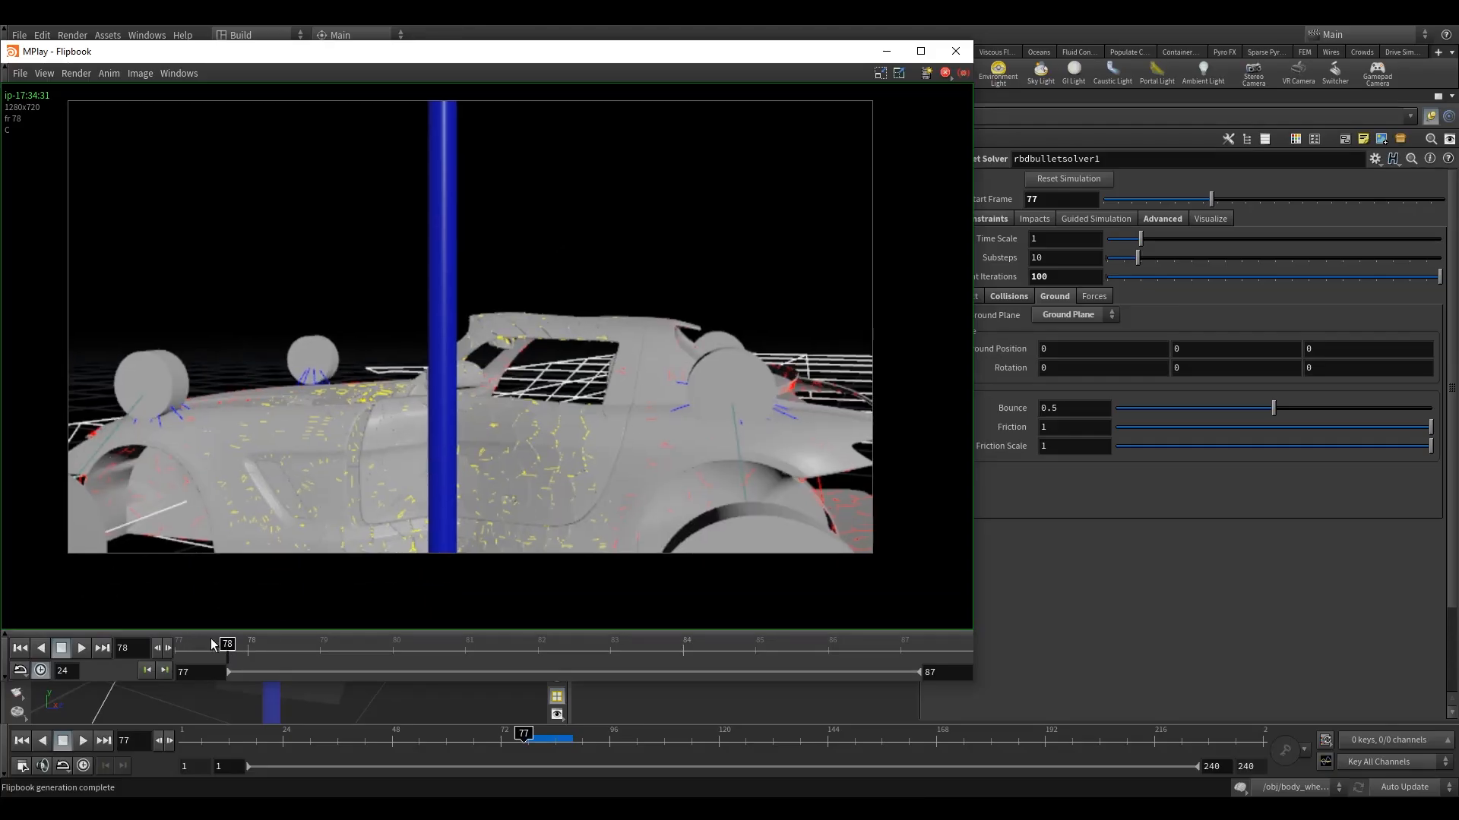
{"action": "mouse_move", "coordinate": [227, 644]}
{"action": "left_mouse_down"}
{"action": "mouse_move", "coordinate": [178, 644]}
{"action": "mouse_move", "coordinate": [223, 644]}
{"action": "left_mouse_up"}
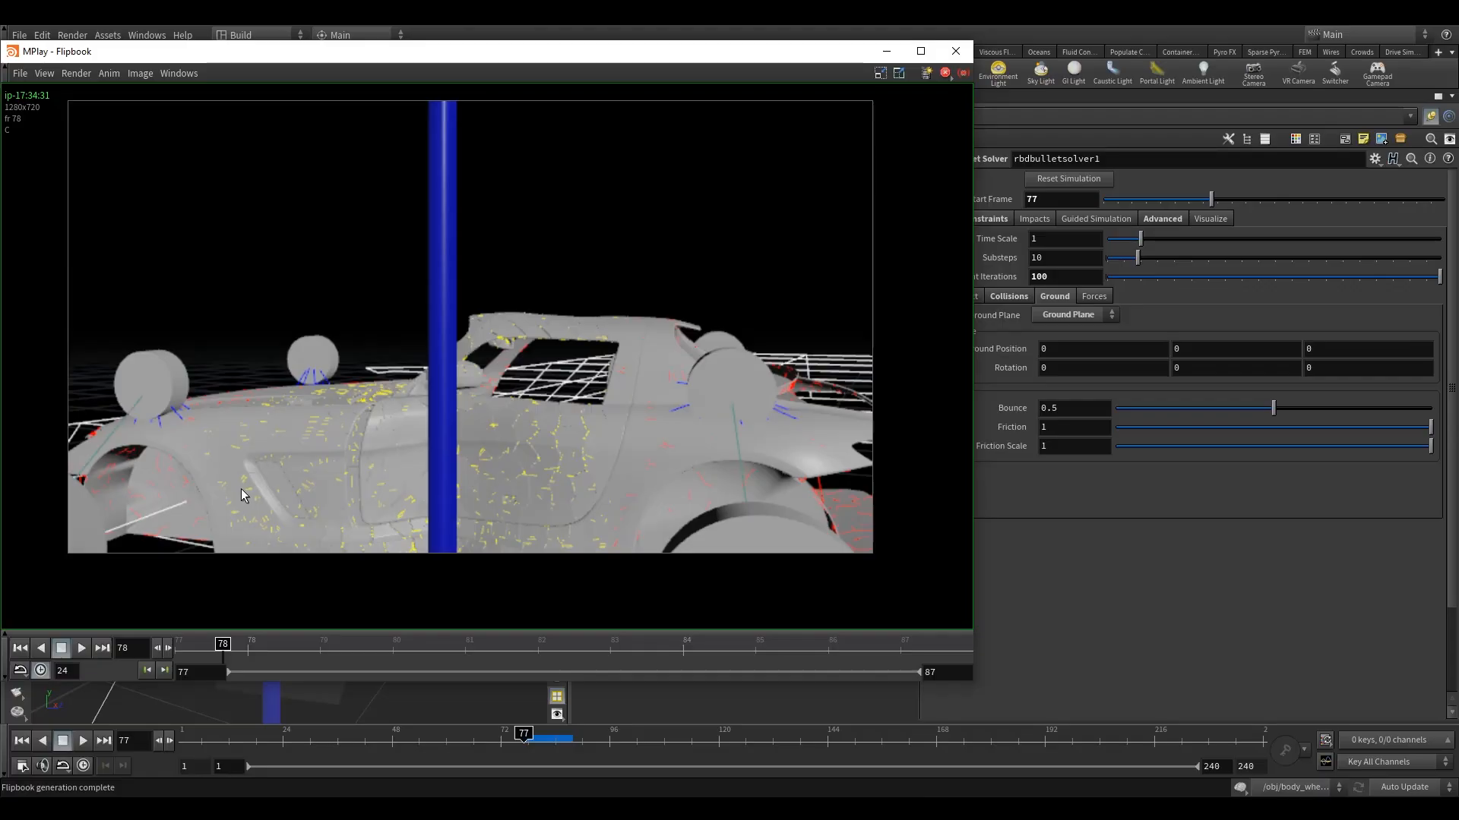
{"action": "mouse_move", "coordinate": [219, 643]}
{"action": "left_mouse_down"}
{"action": "mouse_move", "coordinate": [181, 644]}
{"action": "mouse_move", "coordinate": [441, 647]}
{"action": "mouse_move", "coordinate": [238, 653]}
{"action": "mouse_move", "coordinate": [385, 656]}
{"action": "mouse_move", "coordinate": [966, 640]}
{"action": "mouse_move", "coordinate": [741, 648]}
{"action": "mouse_move", "coordinate": [796, 647]}
{"action": "left_mouse_up"}
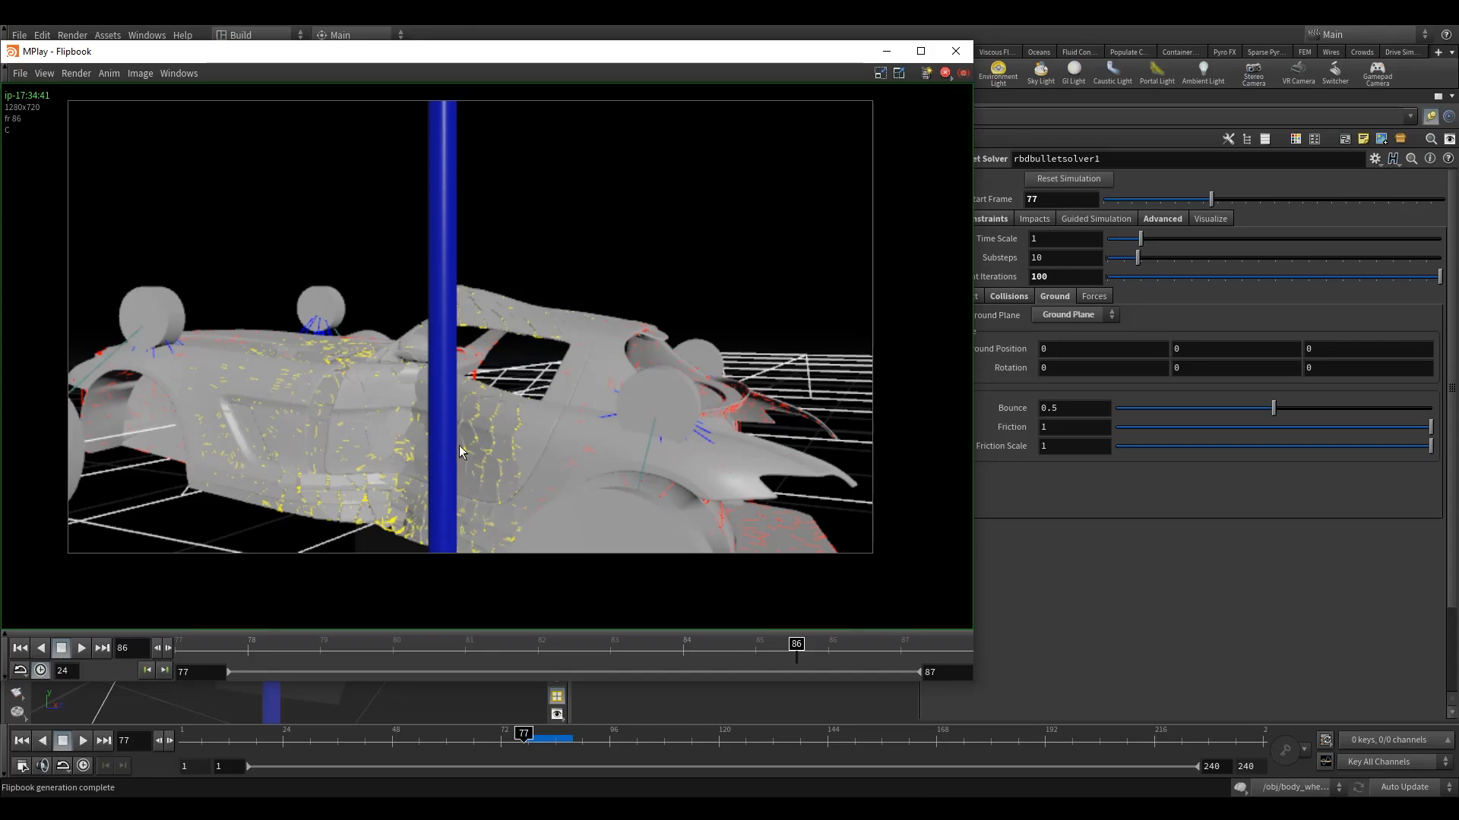
{"action": "left_click", "coordinate": [956, 51]}
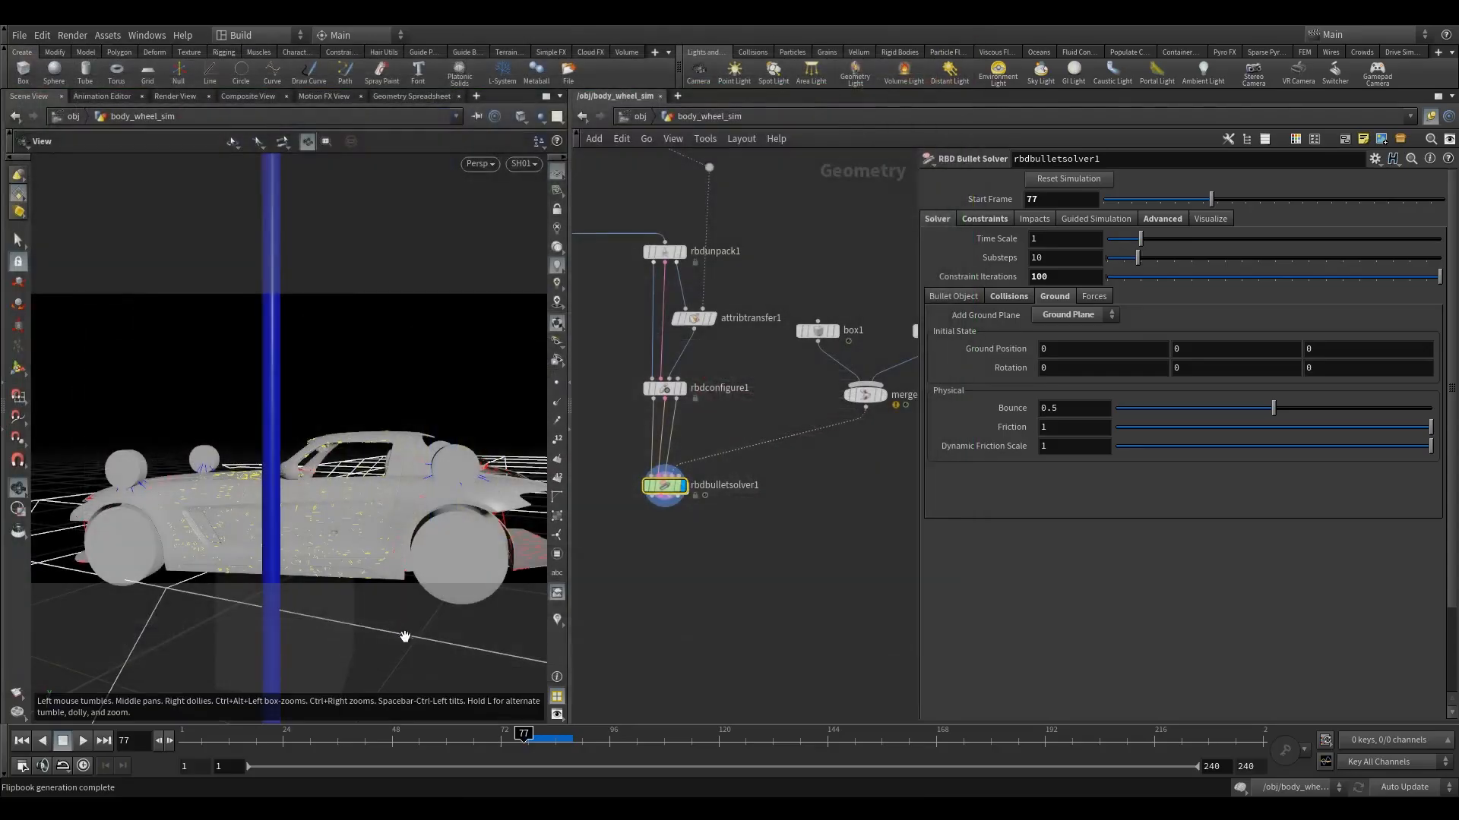
Set the ConeTwist constraint's Rest Length to 0.
{"action": "left_click", "coordinate": [966, 217]}
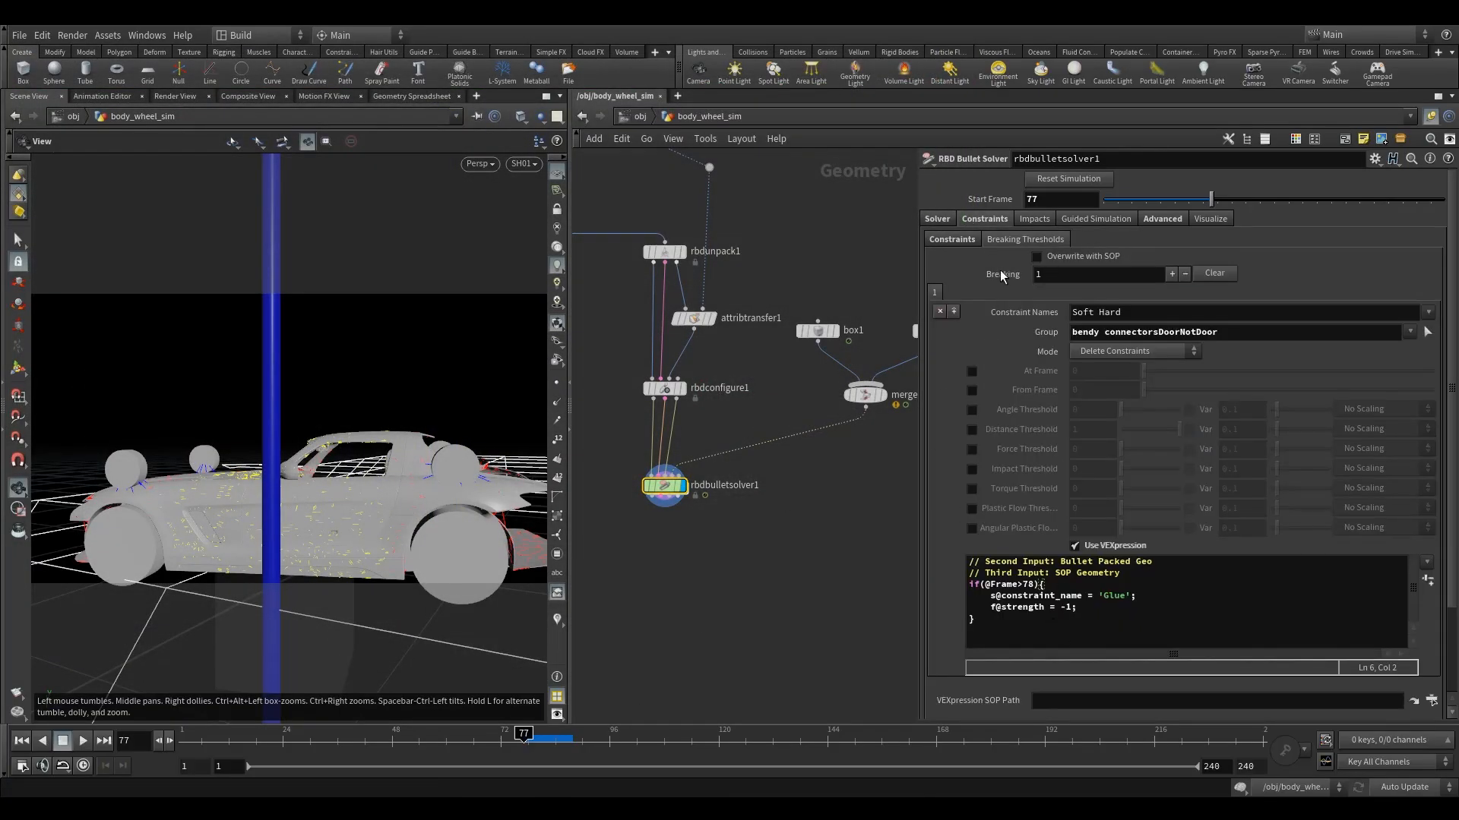
{"action": "left_click", "coordinate": [952, 240]}
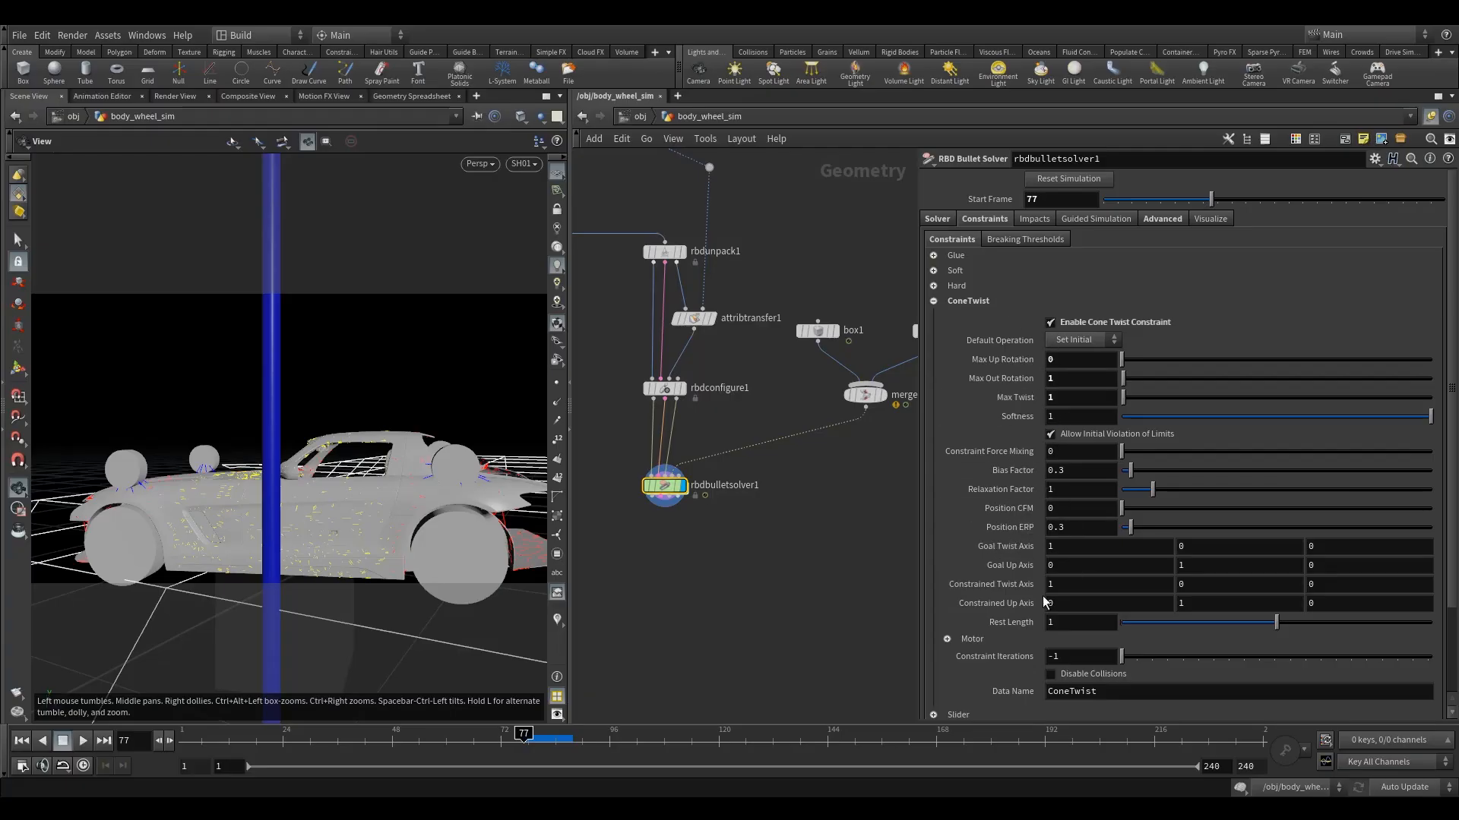
{"action": "double_click", "coordinate": [1057, 623]}
{"action": "type", "text": "0"}
{"action": "key", "text": "Return"}
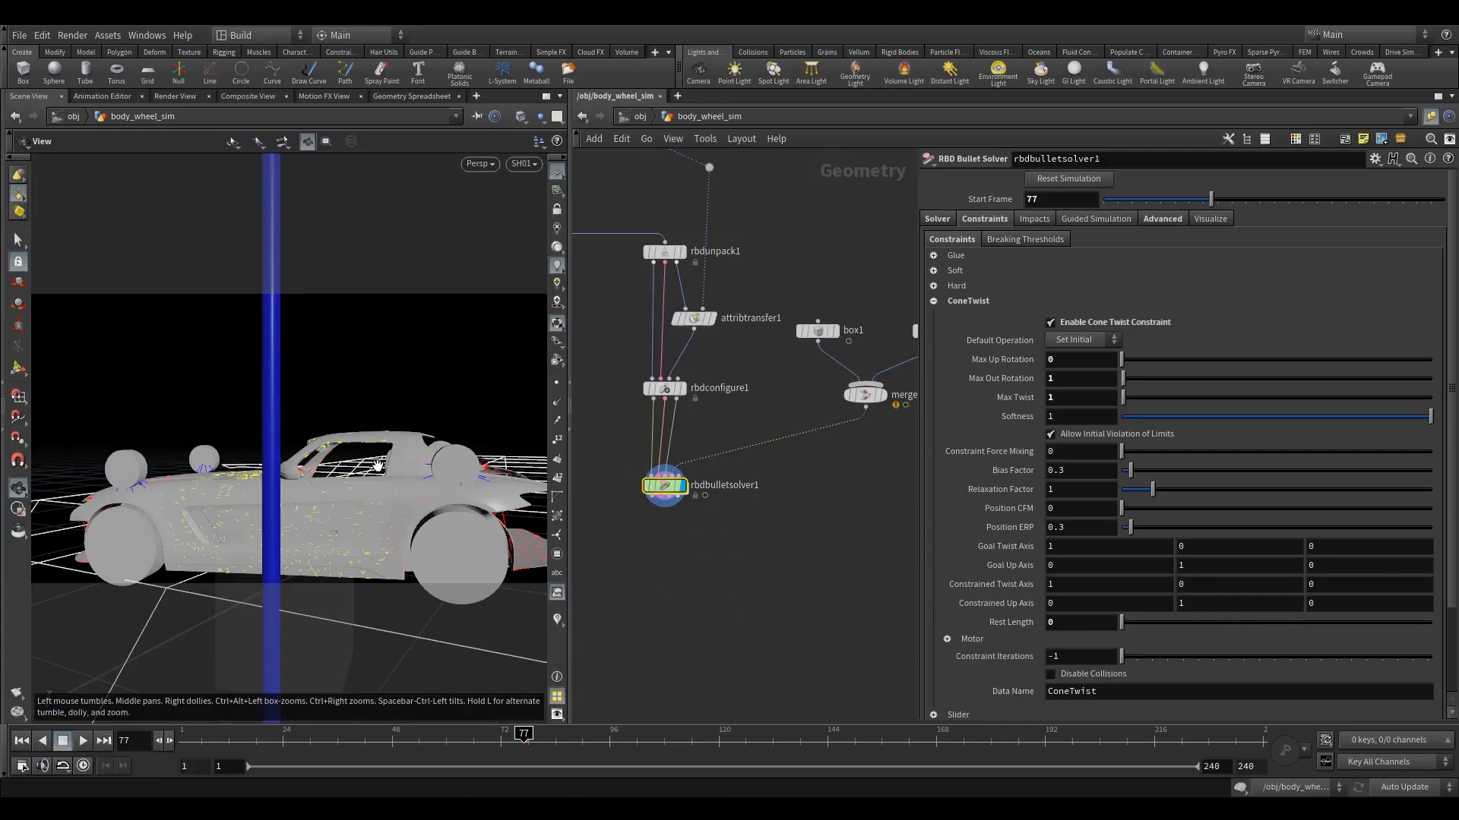
Widen the scene view and maximize it to fill the workspace.
{"action": "left_click_drag", "start_coordinate": [411, 499], "coordinate": [334, 454]}
{"action": "left_click", "coordinate": [571, 408]}
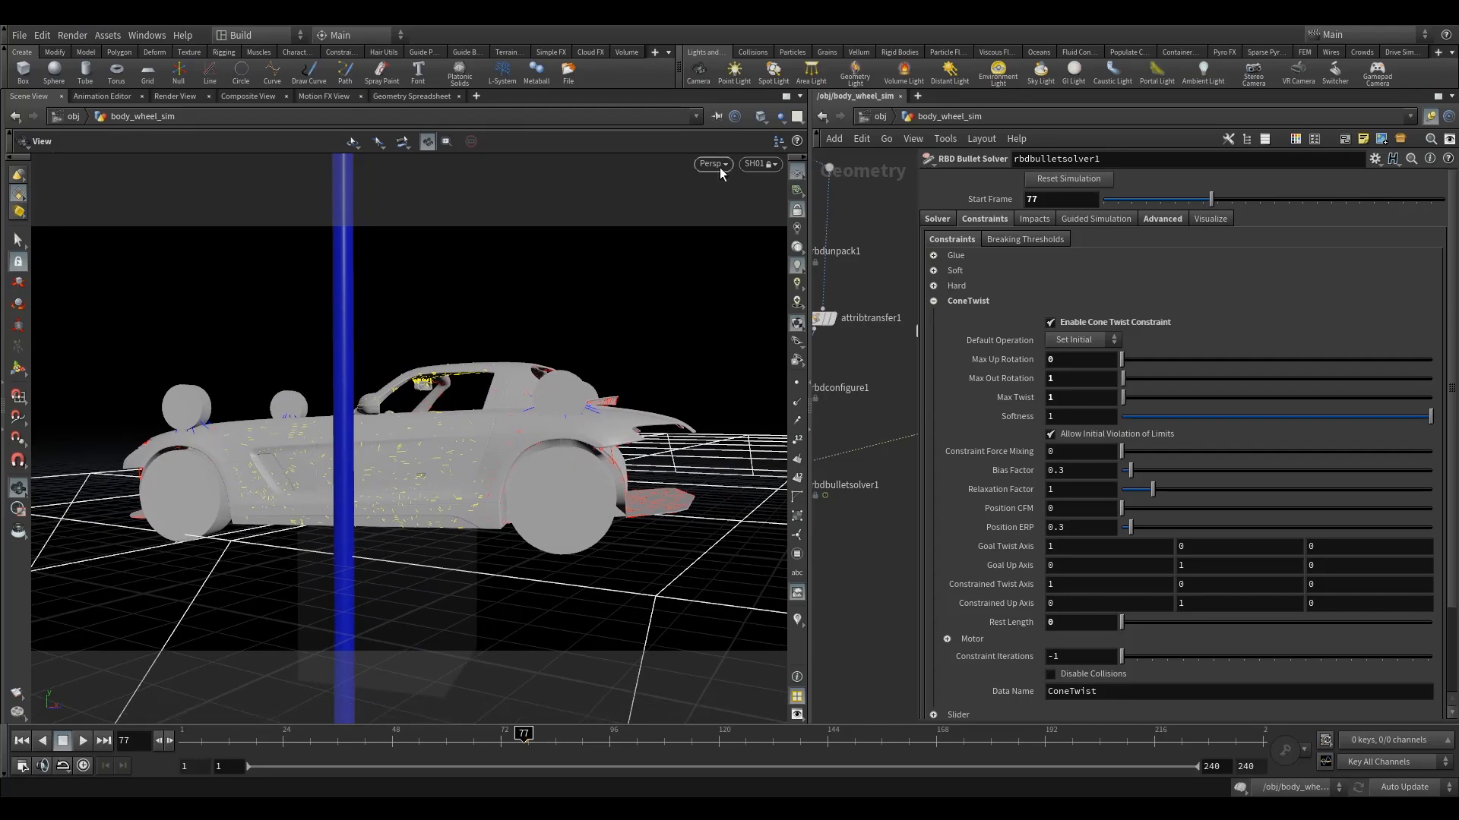
{"action": "left_click", "coordinate": [786, 97]}
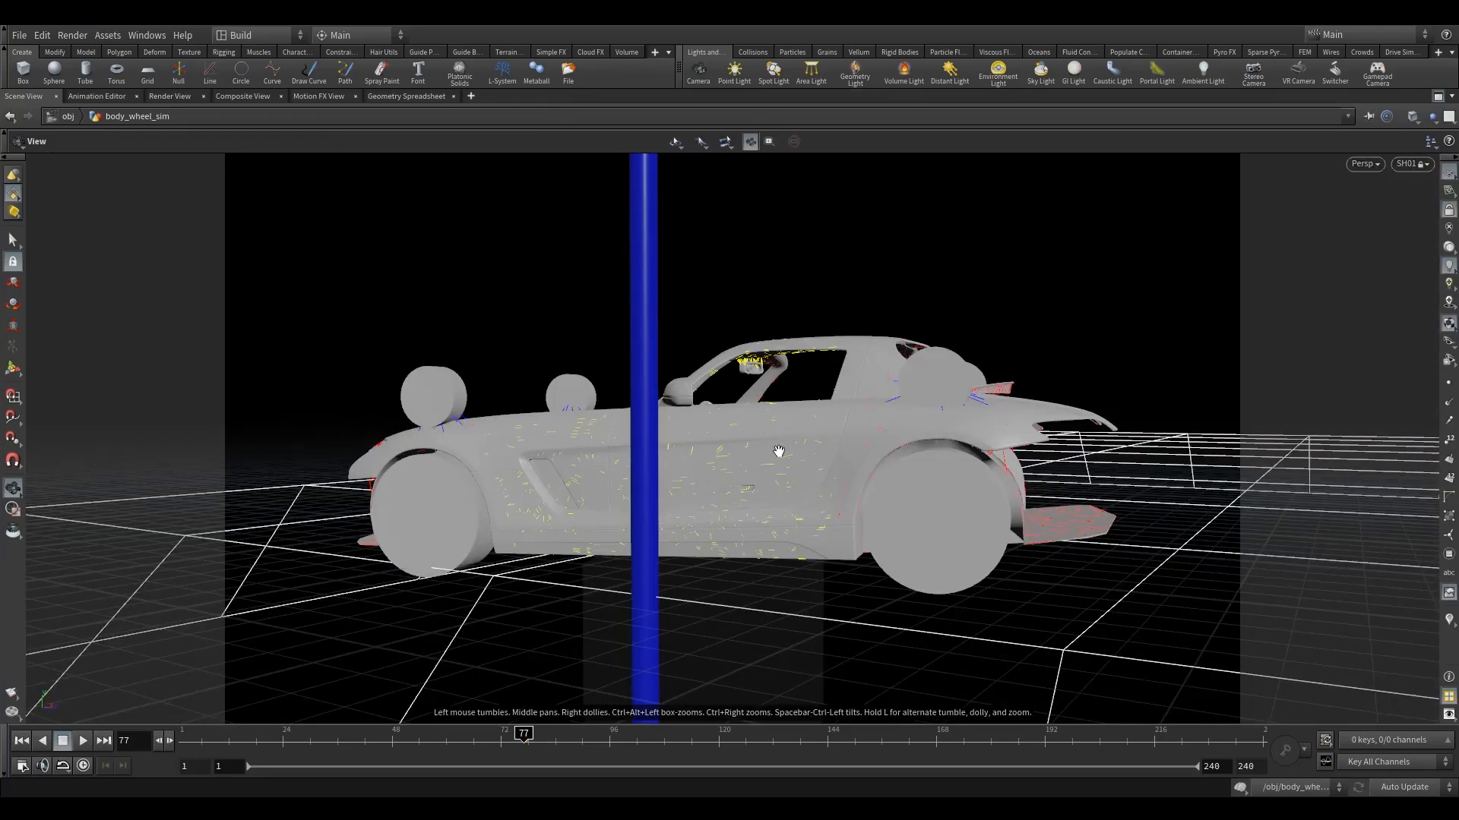
Enable Wire over packed geometry in the viewport's geometry display options and close the dialog.
{"action": "key", "text": "d"}
{"action": "left_click", "coordinate": [645, 307]}
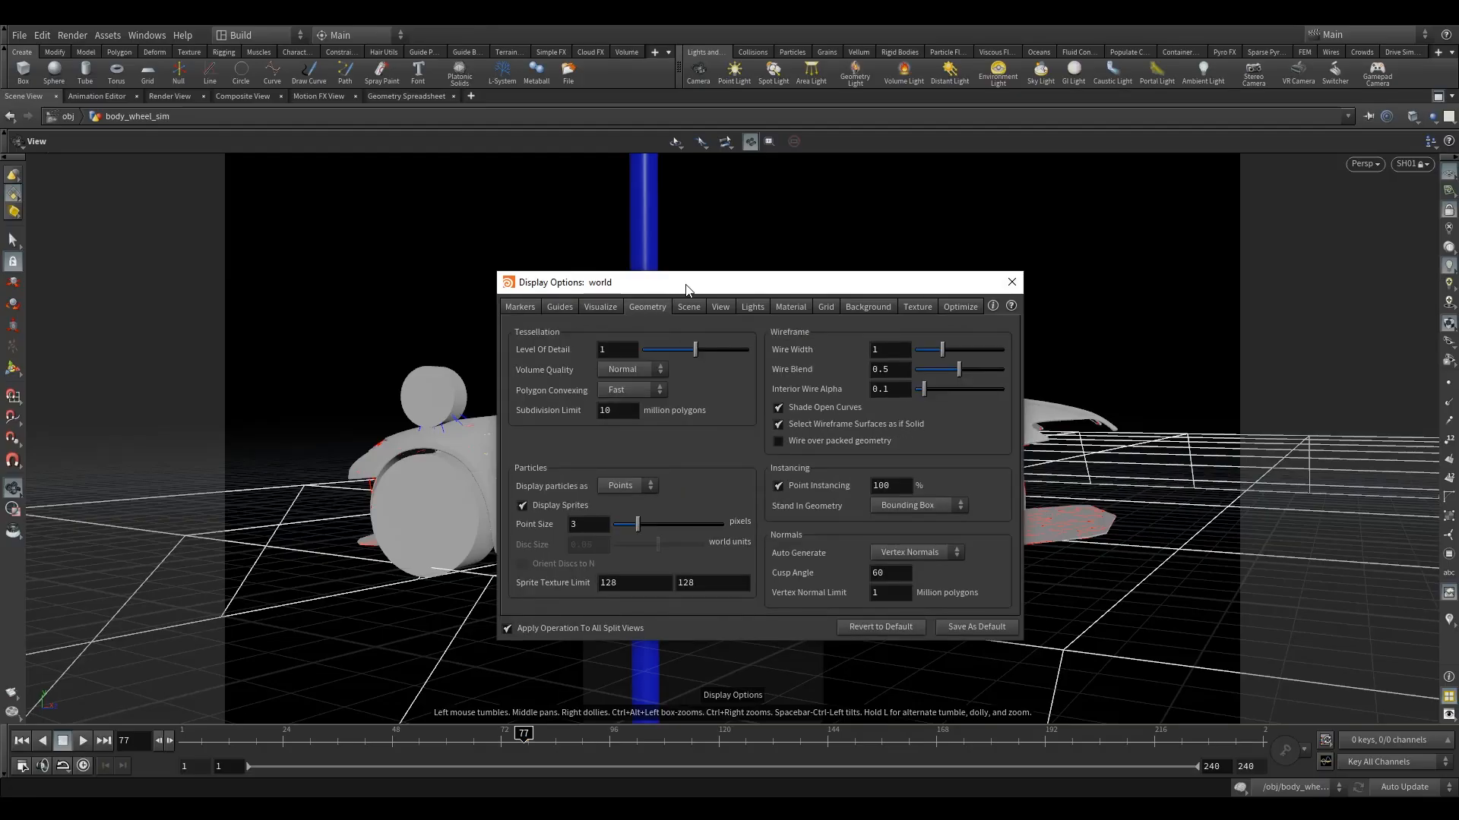
{"action": "left_click_drag", "start_coordinate": [573, 289], "coordinate": [543, 278]}
{"action": "left_click_drag", "start_coordinate": [634, 275], "coordinate": [610, 257]}
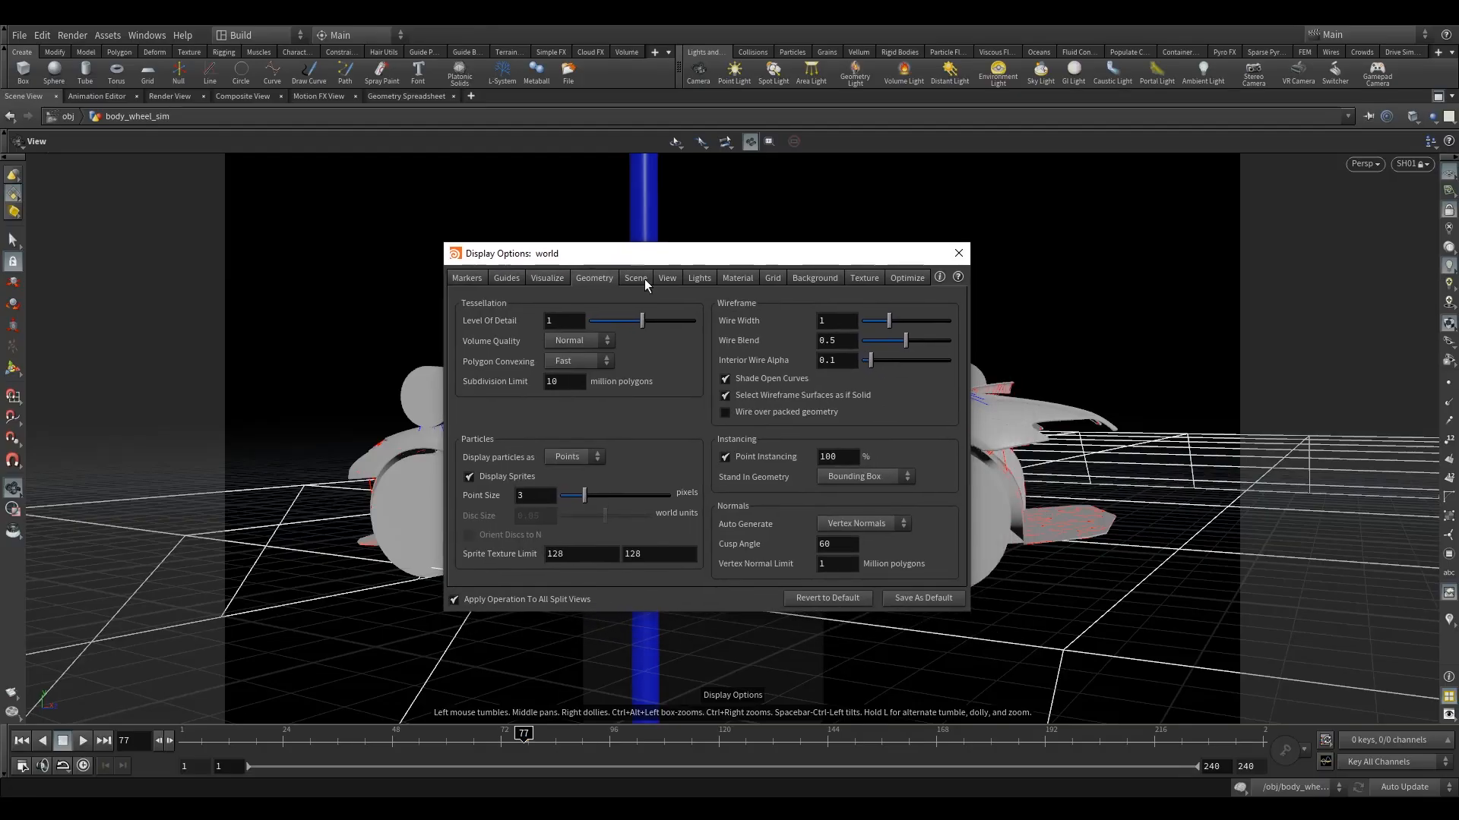
{"action": "left_click", "coordinate": [773, 411]}
{"action": "left_click", "coordinate": [958, 253]}
Render a flipbook of frames 77 to 100 with the car seen from its side, play it back and stop the playback.
{"action": "left_click_drag", "start_coordinate": [841, 474], "coordinate": [906, 486]}
{"action": "left_click_drag", "start_coordinate": [744, 478], "coordinate": [775, 459]}
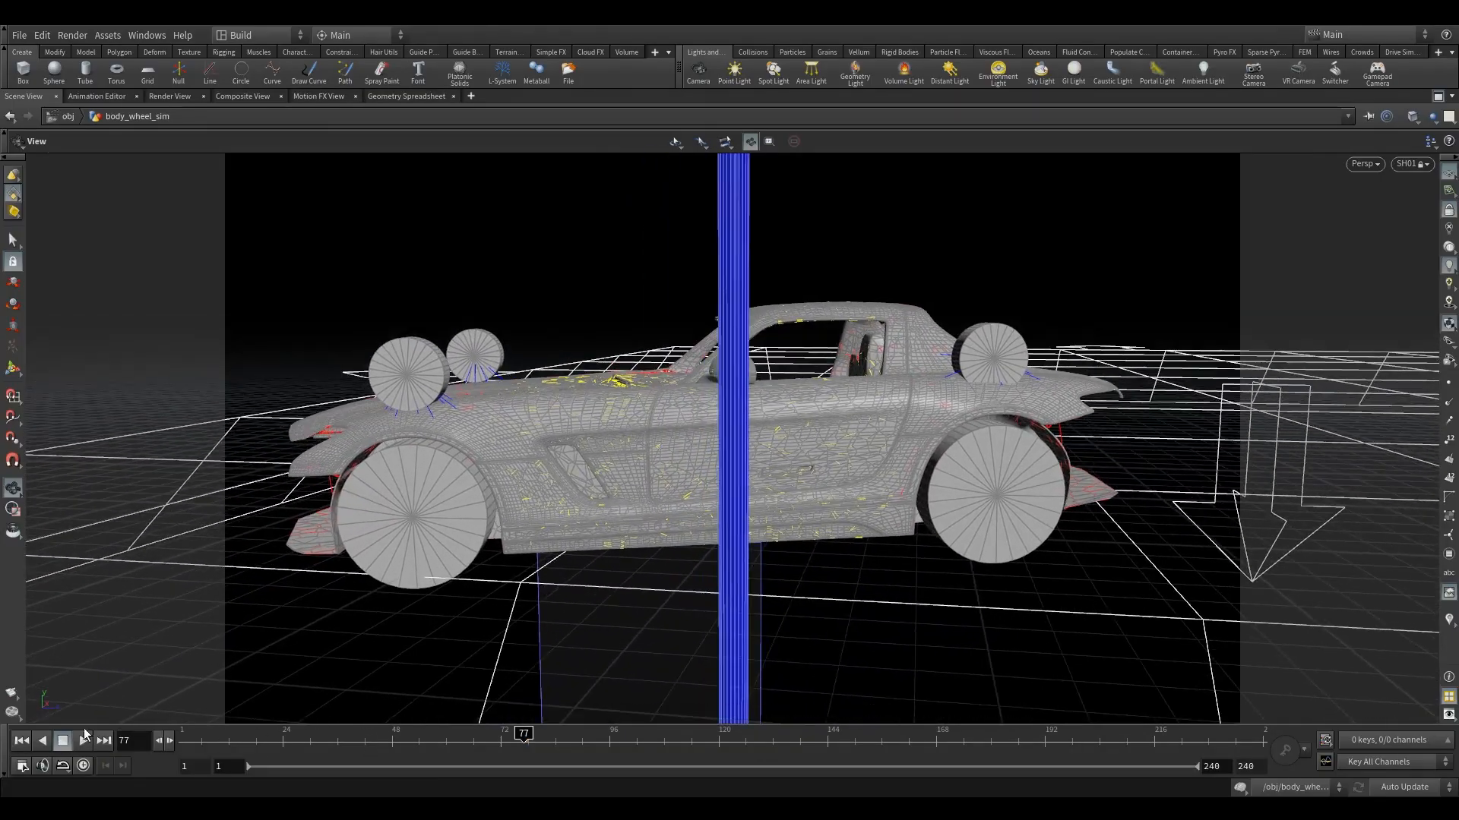
{"action": "left_click", "coordinate": [11, 693]}
{"action": "double_click", "coordinate": [260, 461]}
{"action": "type", "text": "100"}
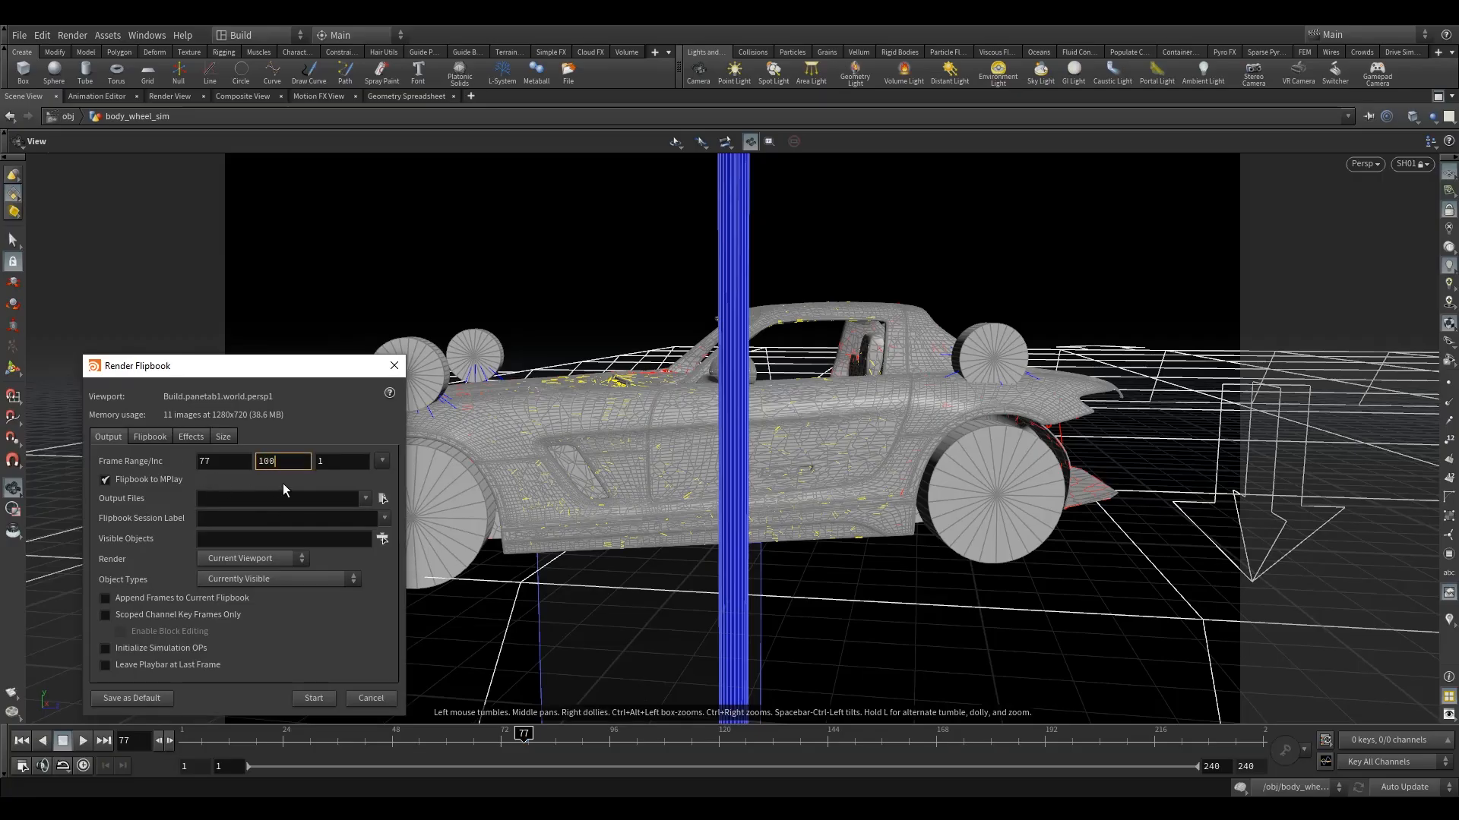
{"action": "left_click", "coordinate": [316, 701]}
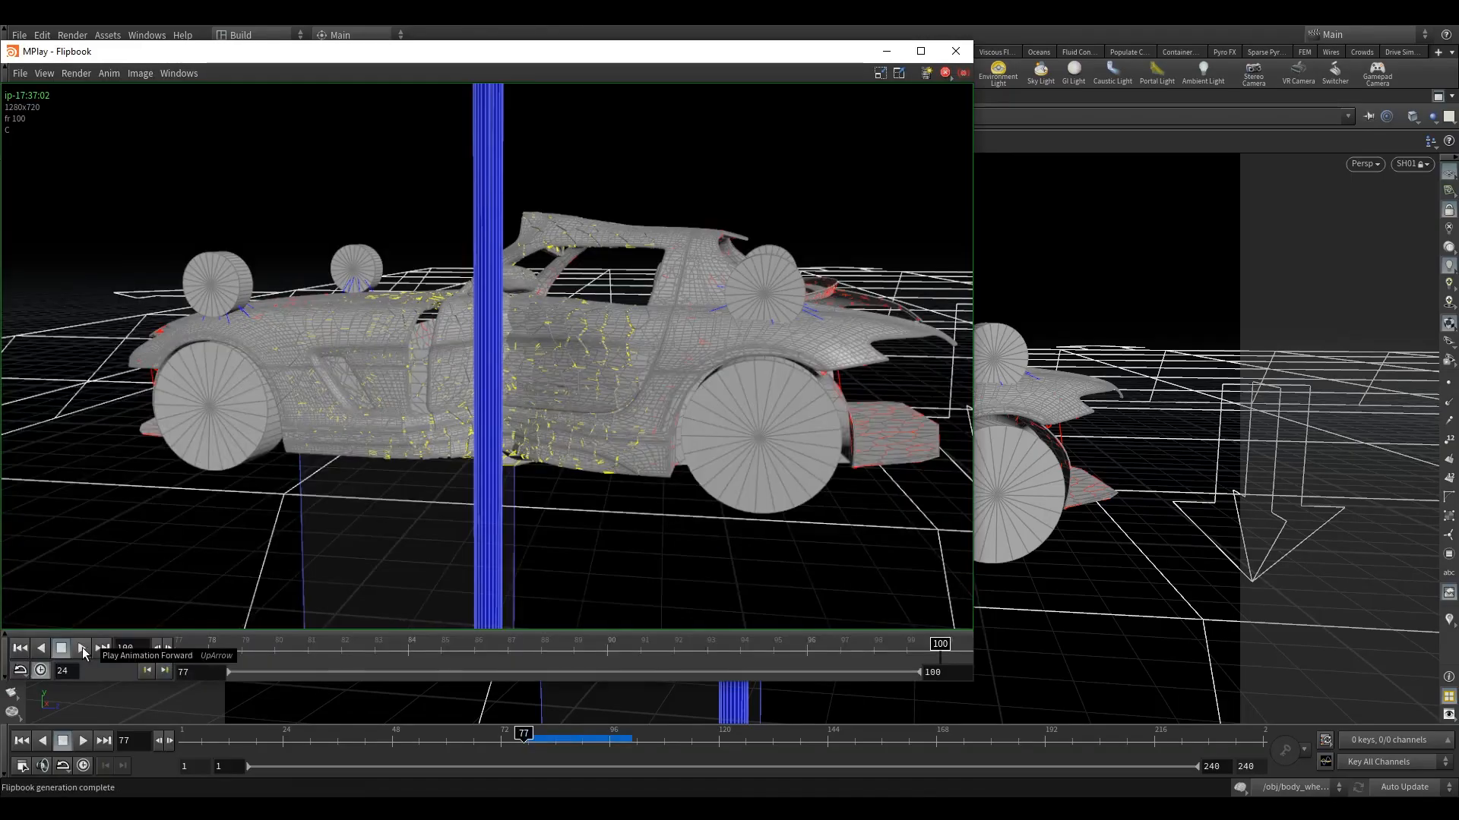
{"action": "left_click", "coordinate": [81, 650]}
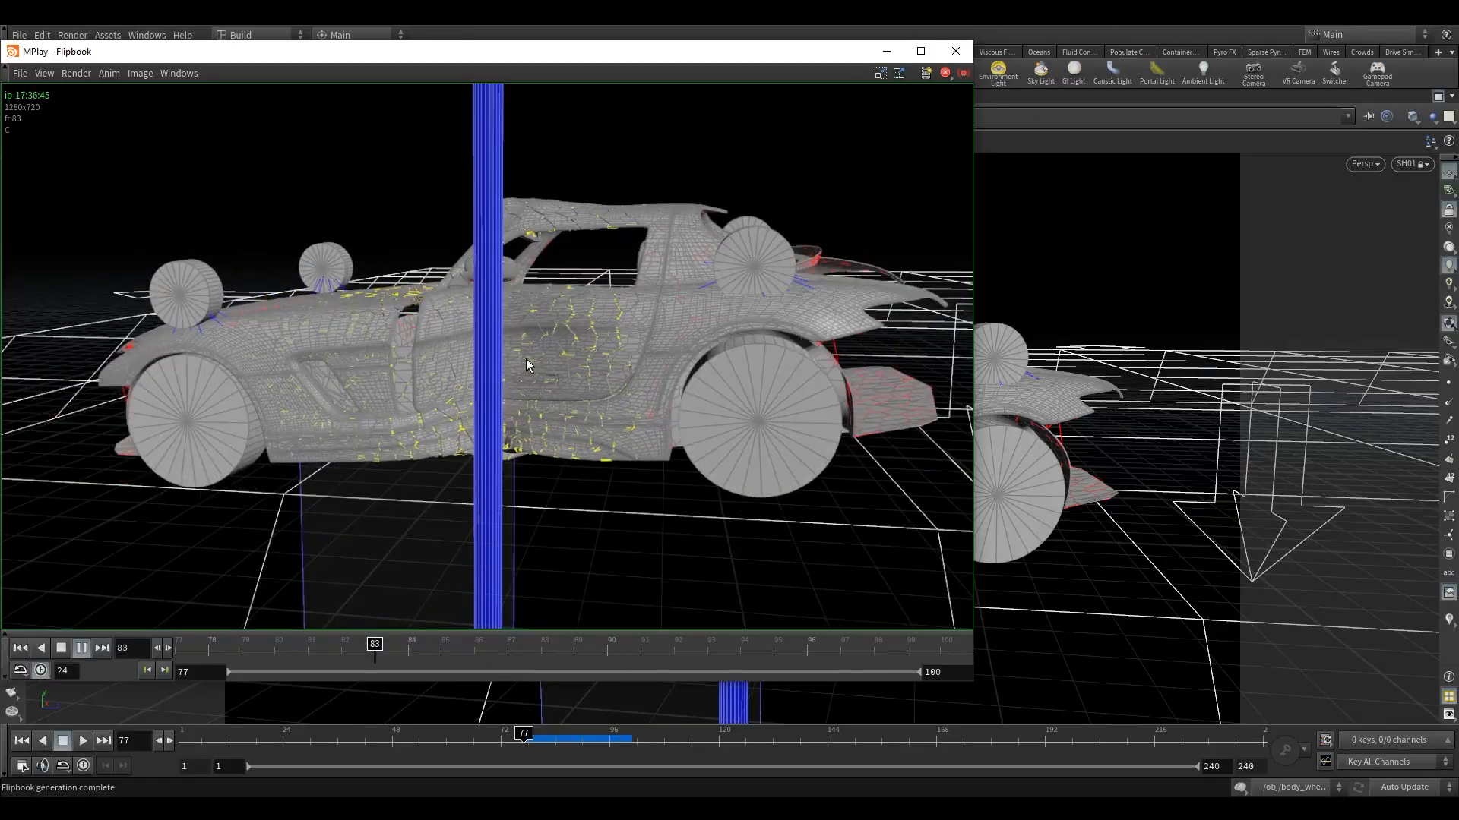
{"action": "left_click", "coordinate": [61, 649]}
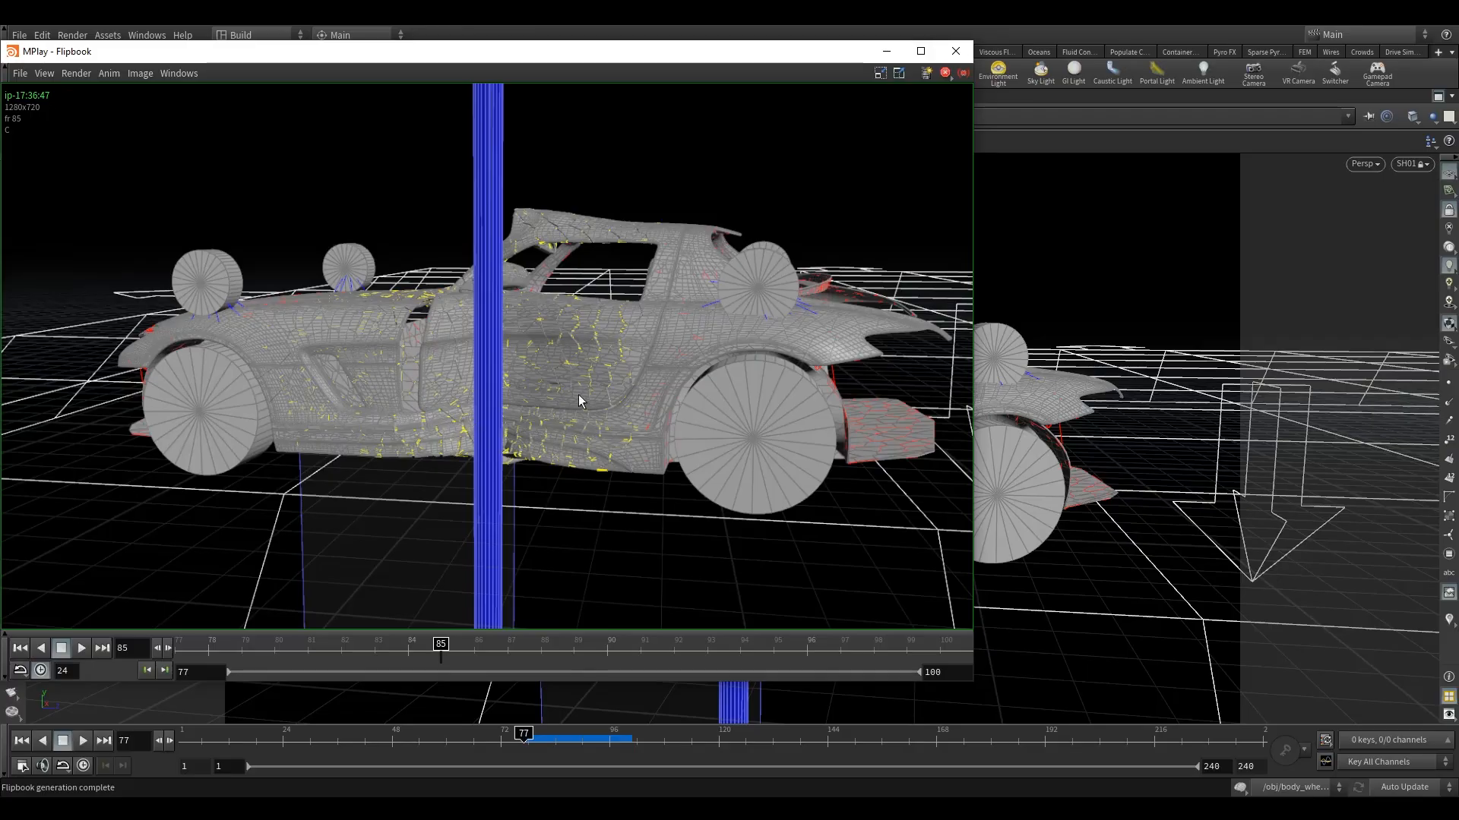